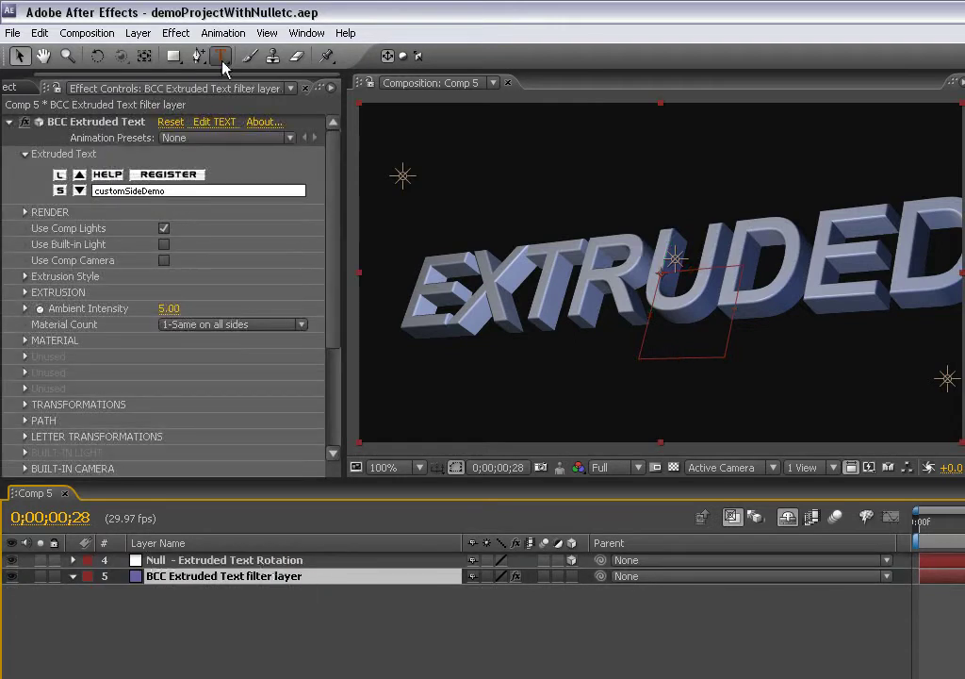
Draw a straight two-point vertical mask on the extruded text layer with the Pen tool.
{"action": "left_click_drag", "start_coordinate": [199, 56], "coordinate": [243, 62]}
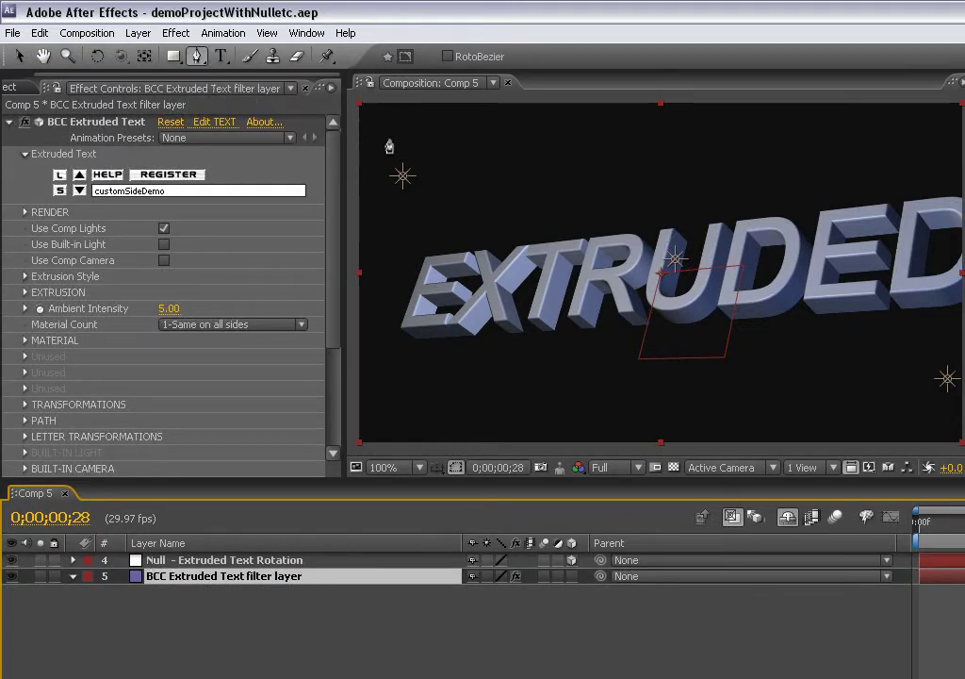
{"action": "left_click", "coordinate": [389, 139]}
{"action": "left_click", "coordinate": [392, 255]}
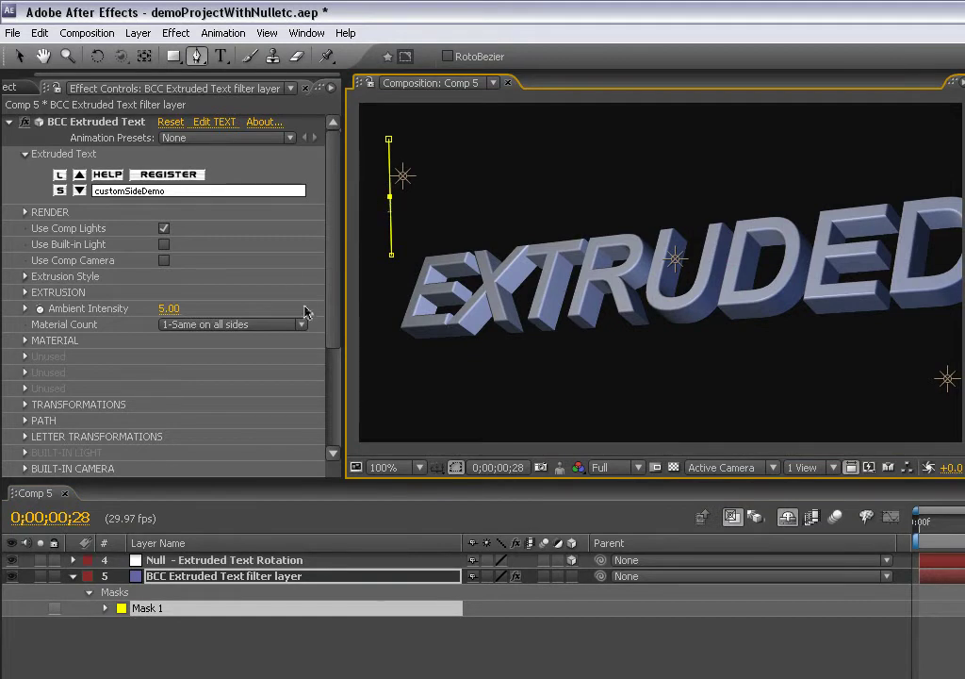
In Extrusion, set Side Style to Host Path and Side Host Path to Mask 1.
{"action": "left_click", "coordinate": [25, 293]}
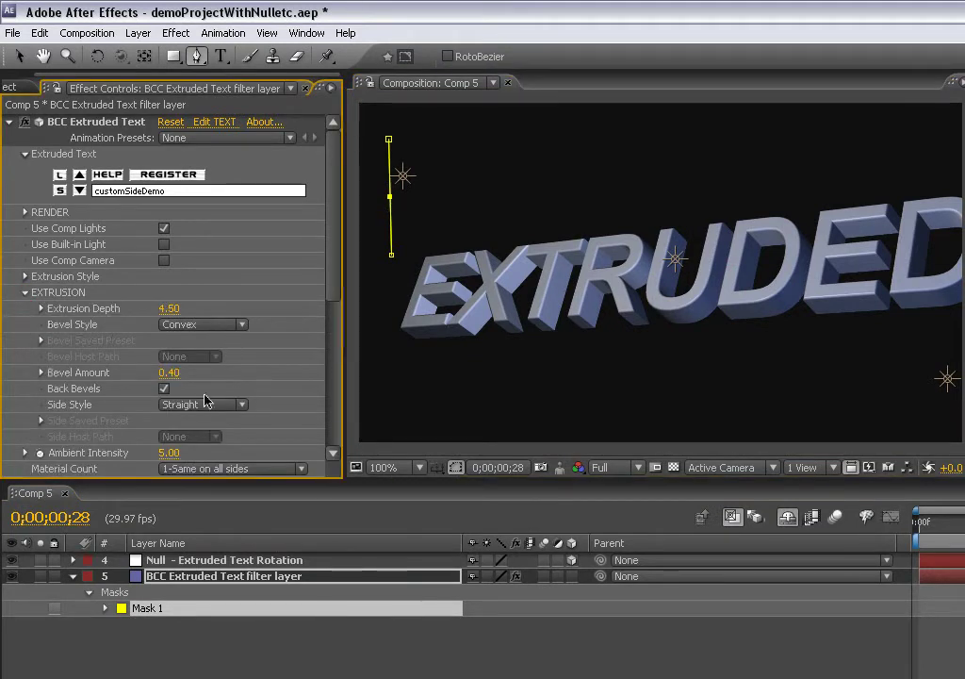
{"action": "left_click", "coordinate": [160, 406]}
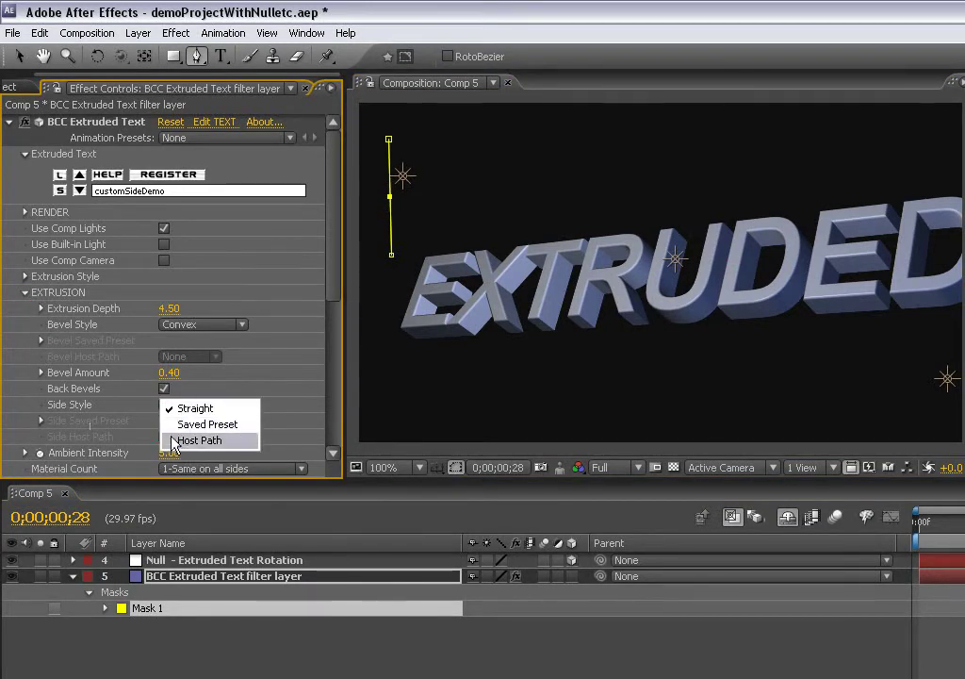
{"action": "left_click", "coordinate": [198, 440]}
{"action": "left_click", "coordinate": [184, 436]}
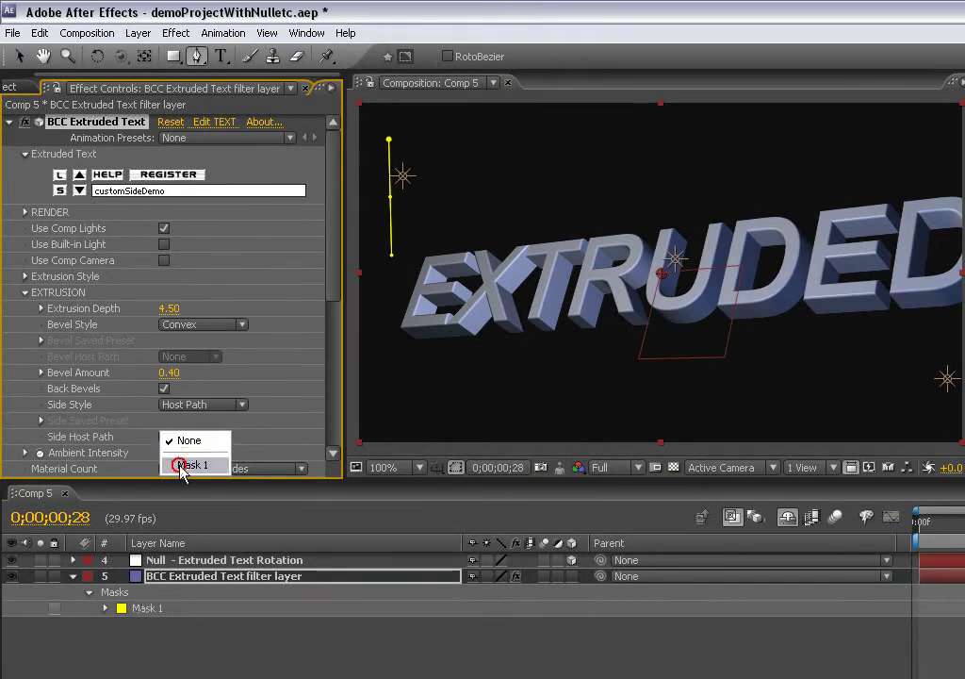
{"action": "left_click", "coordinate": [181, 456]}
{"action": "left_click", "coordinate": [18, 56]}
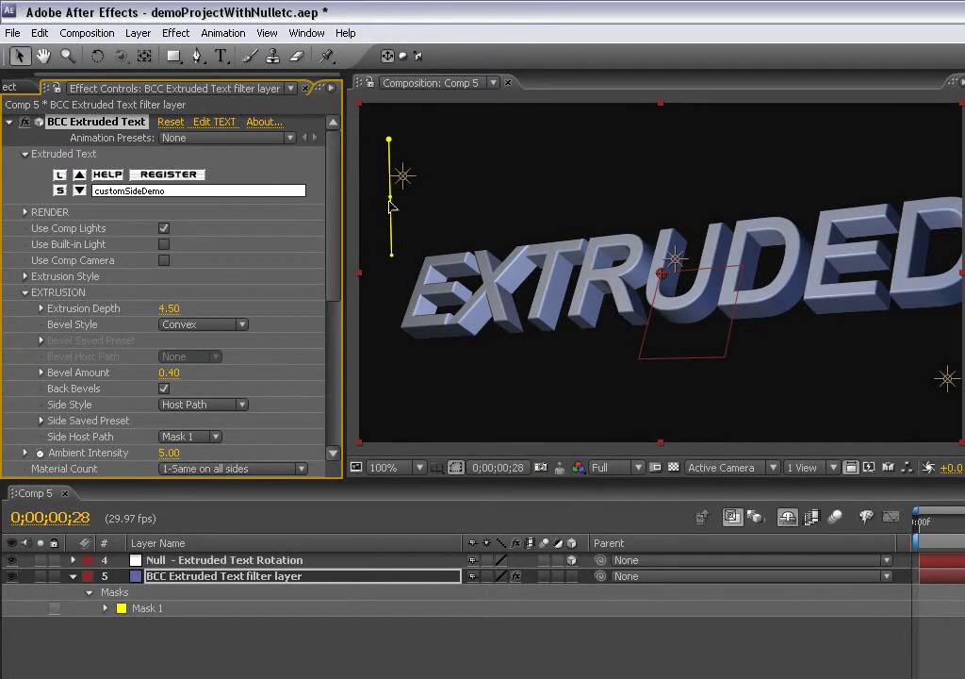
Bend the mask at its middle point, then tilt the extruded text back in 3D via the null.
{"action": "left_click_drag", "start_coordinate": [393, 201], "coordinate": [404, 199]}
{"action": "left_click", "coordinate": [233, 604]}
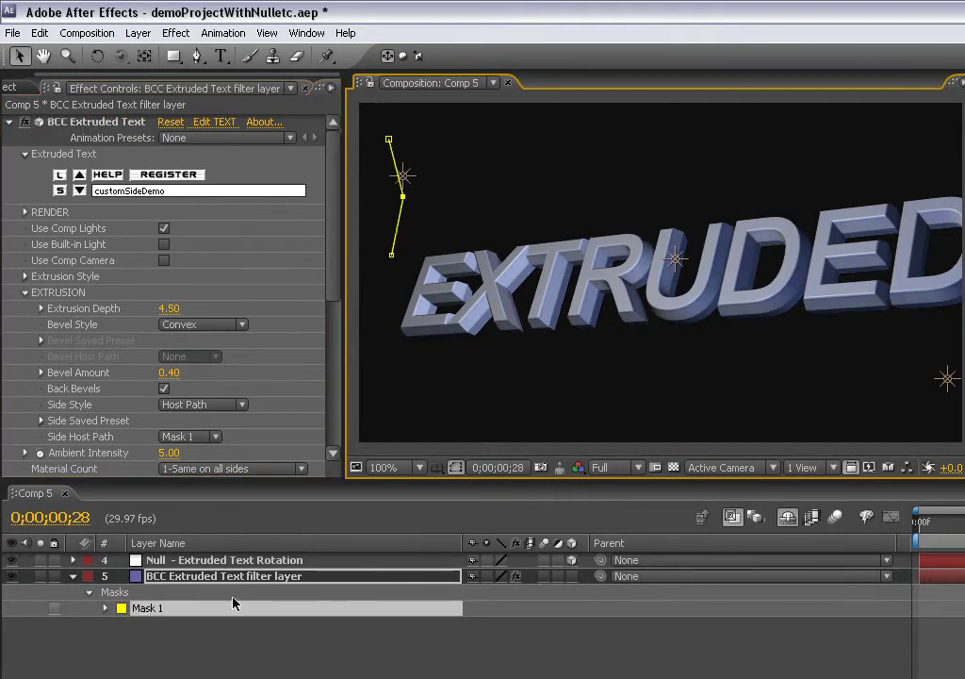
{"action": "left_click", "coordinate": [247, 561]}
{"action": "key", "text": "w"}
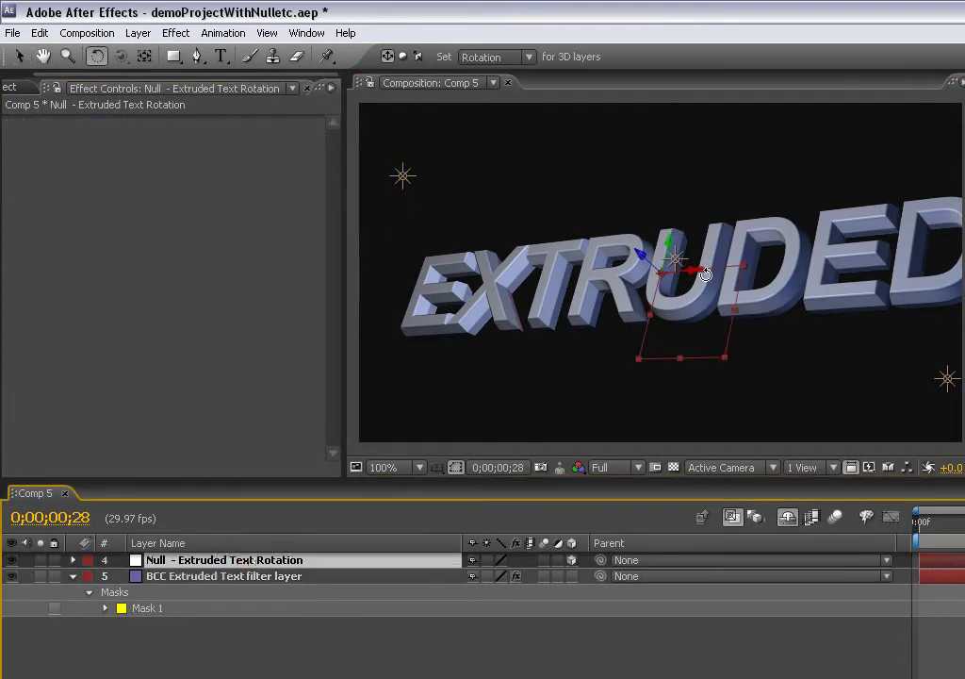
{"action": "mouse_move", "coordinate": [693, 274]}
{"action": "left_mouse_down"}
{"action": "mouse_move", "coordinate": [724, 172]}
{"action": "mouse_move", "coordinate": [693, 252]}
{"action": "mouse_move", "coordinate": [703, 259]}
{"action": "left_mouse_up"}
{"action": "key", "text": "Return"}
{"action": "left_click", "coordinate": [278, 577]}
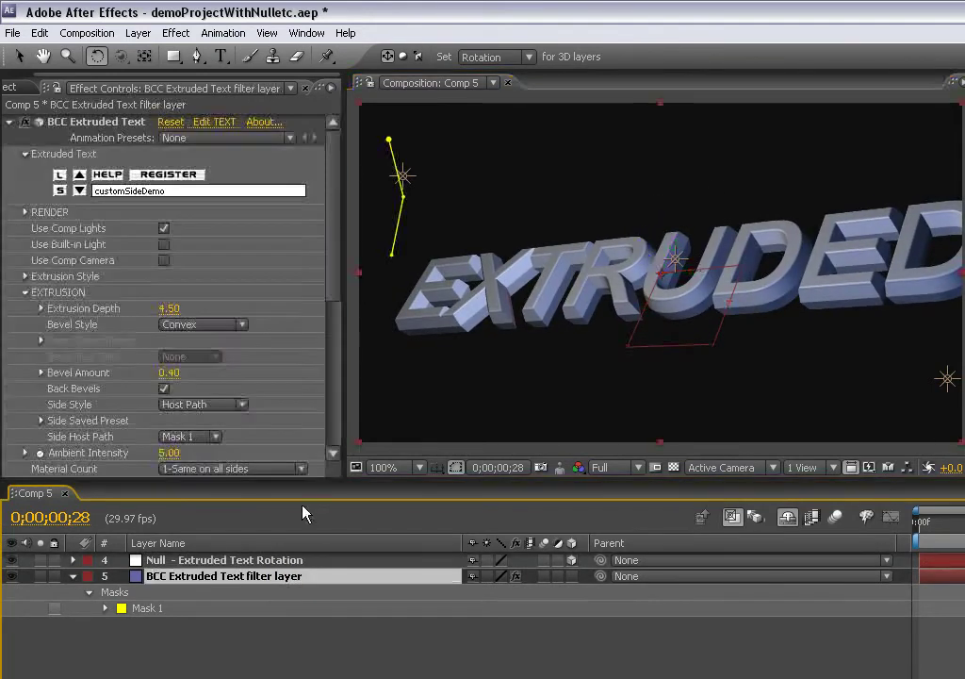
{"action": "left_click", "coordinate": [18, 56]}
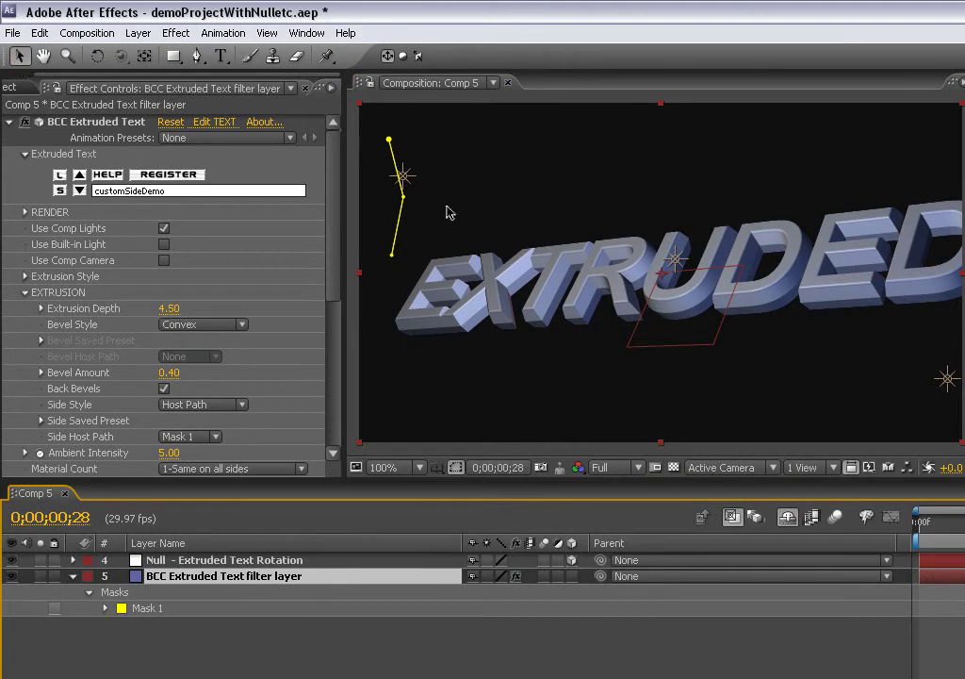
Convert the middle mask point into a smooth curve with the Convert Vertex tool.
{"action": "left_click_drag", "start_coordinate": [403, 199], "coordinate": [412, 159]}
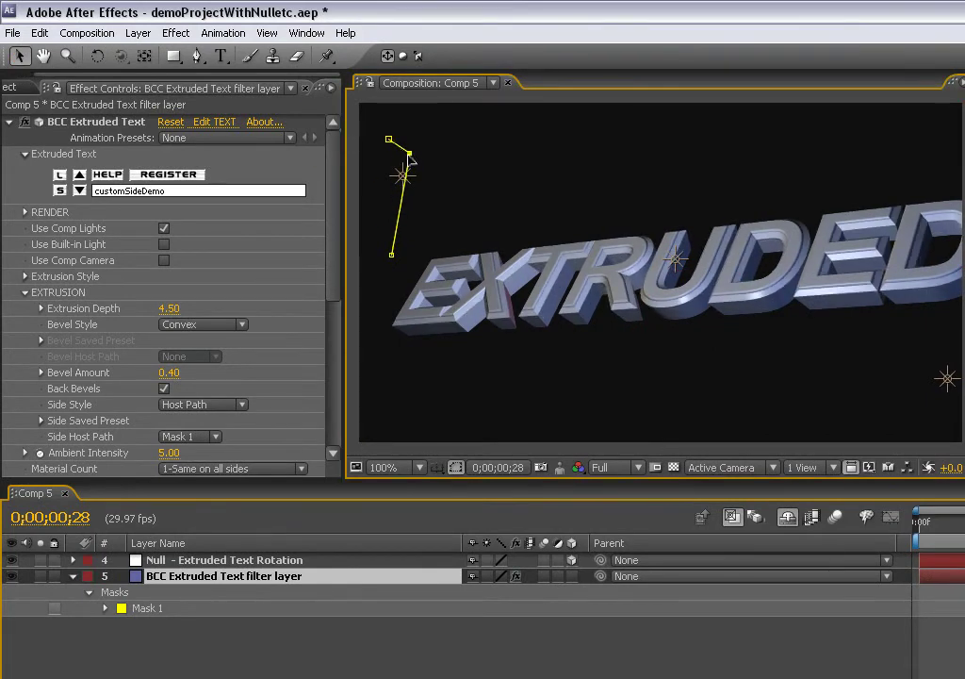
{"action": "key", "text": "ctrl+z"}
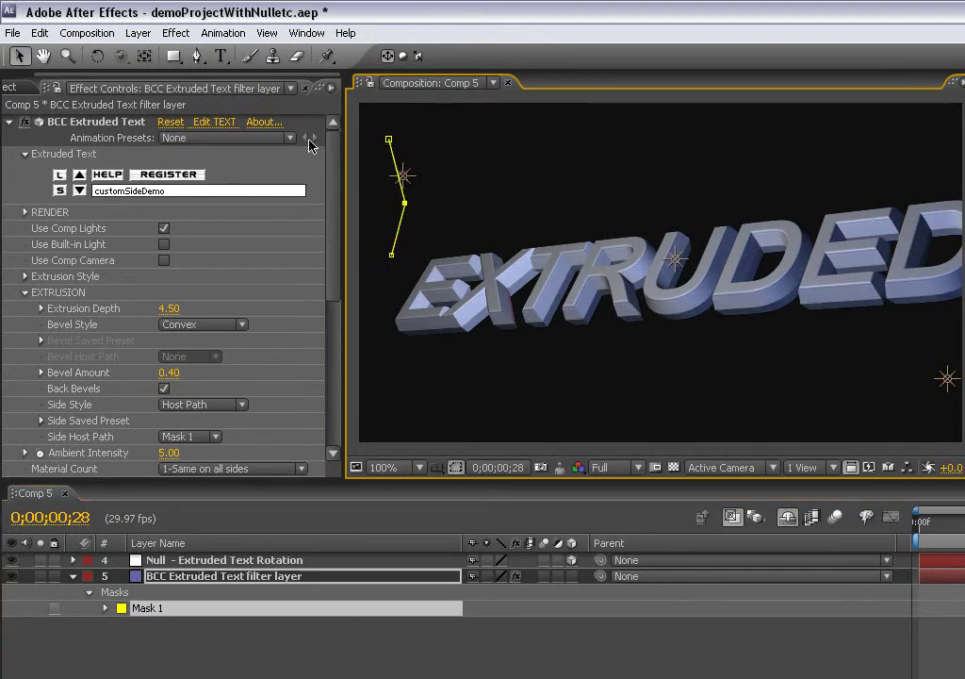
{"action": "left_click_drag", "start_coordinate": [197, 56], "coordinate": [243, 119]}
{"action": "left_click", "coordinate": [406, 205]}
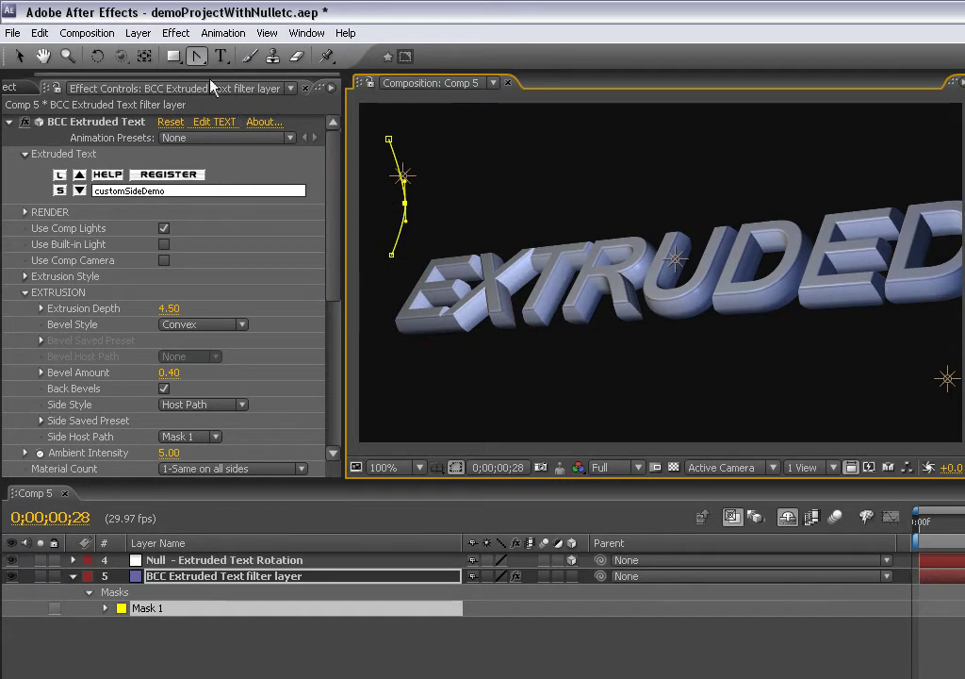
Add a point on the upper mask section and drag it to curve the side profile.
{"action": "left_click_drag", "start_coordinate": [201, 67], "coordinate": [223, 76]}
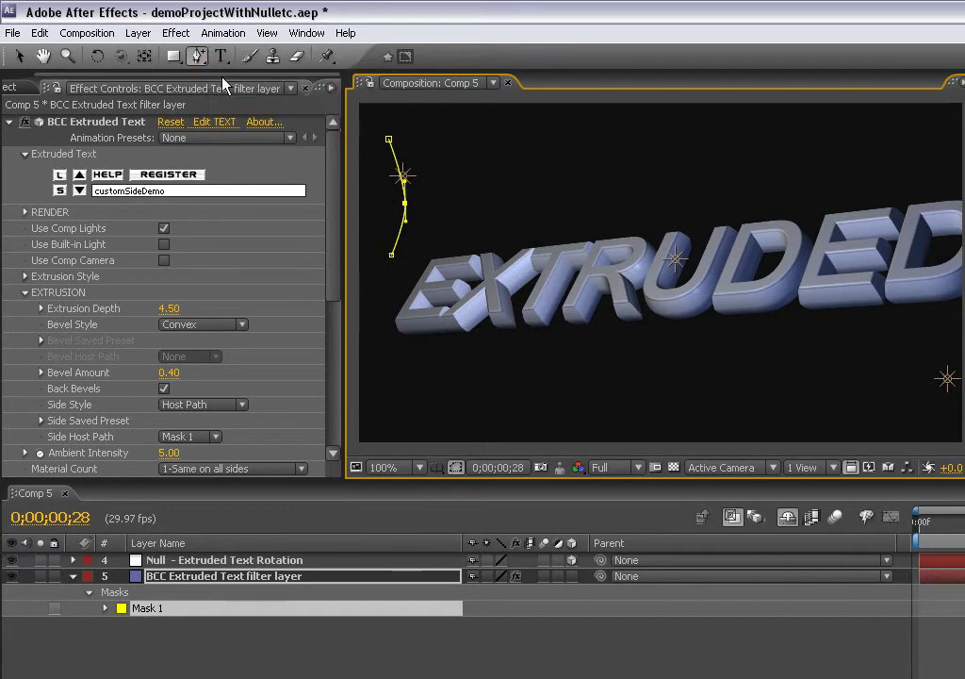
{"action": "left_click", "coordinate": [397, 167]}
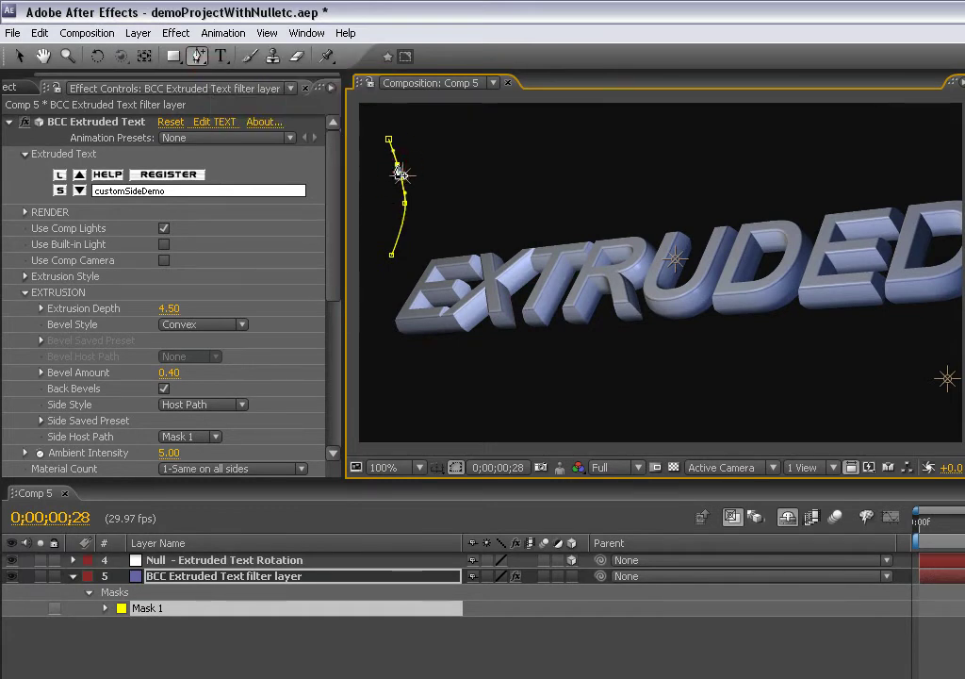
{"action": "key", "text": "v"}
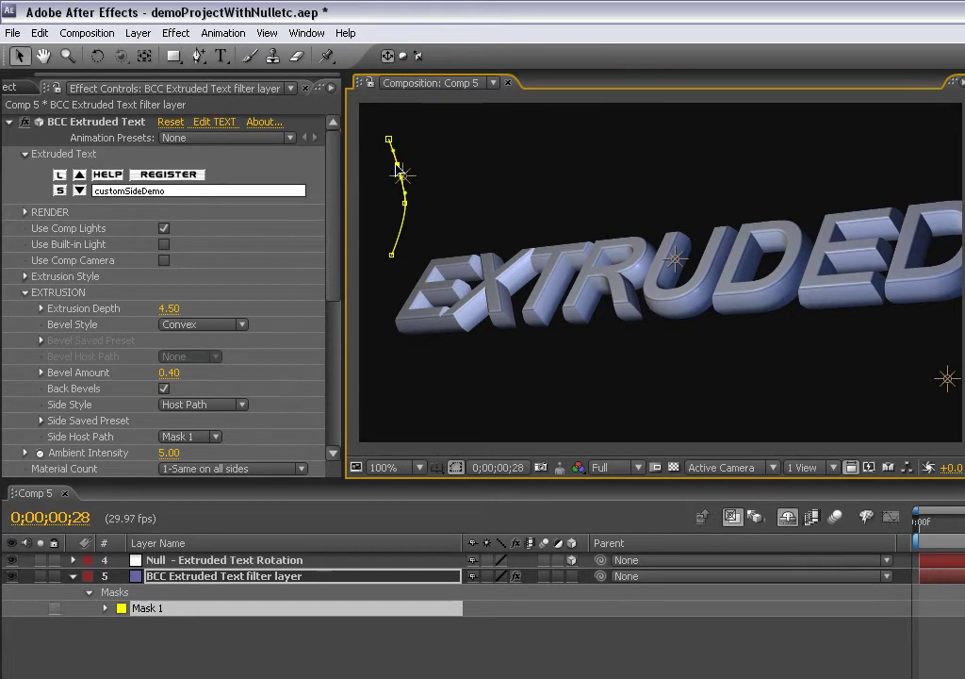
{"action": "left_click_drag", "start_coordinate": [401, 168], "coordinate": [412, 171]}
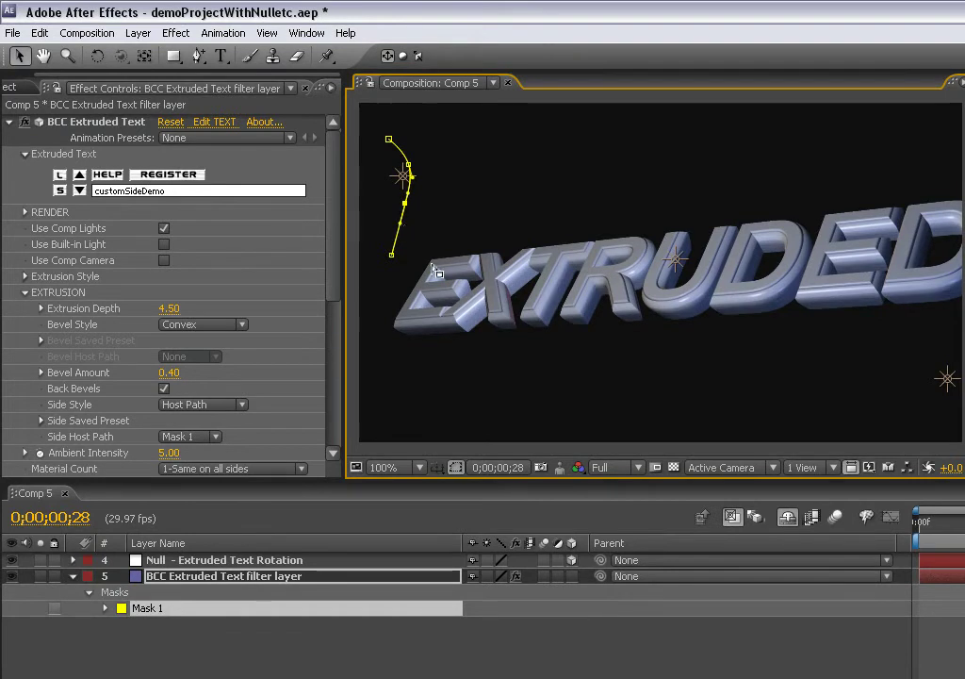
Rotate the null so EXTRUDED faces the camera nearly straight on, showing the curved edges.
{"action": "left_click", "coordinate": [268, 562]}
{"action": "left_click", "coordinate": [97, 55]}
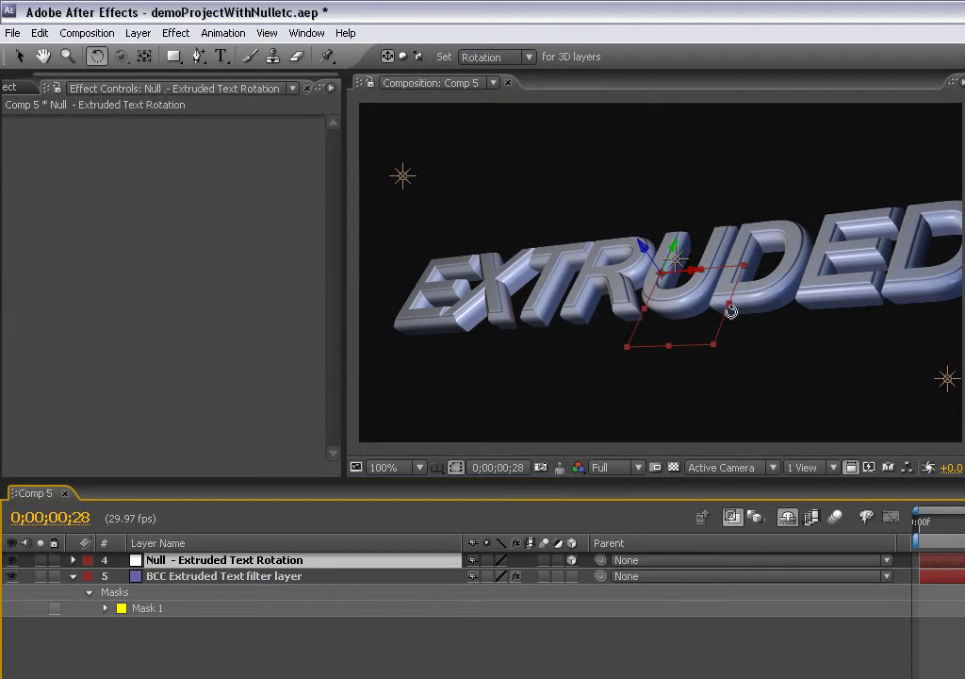
{"action": "left_click_drag", "start_coordinate": [695, 267], "coordinate": [716, 307]}
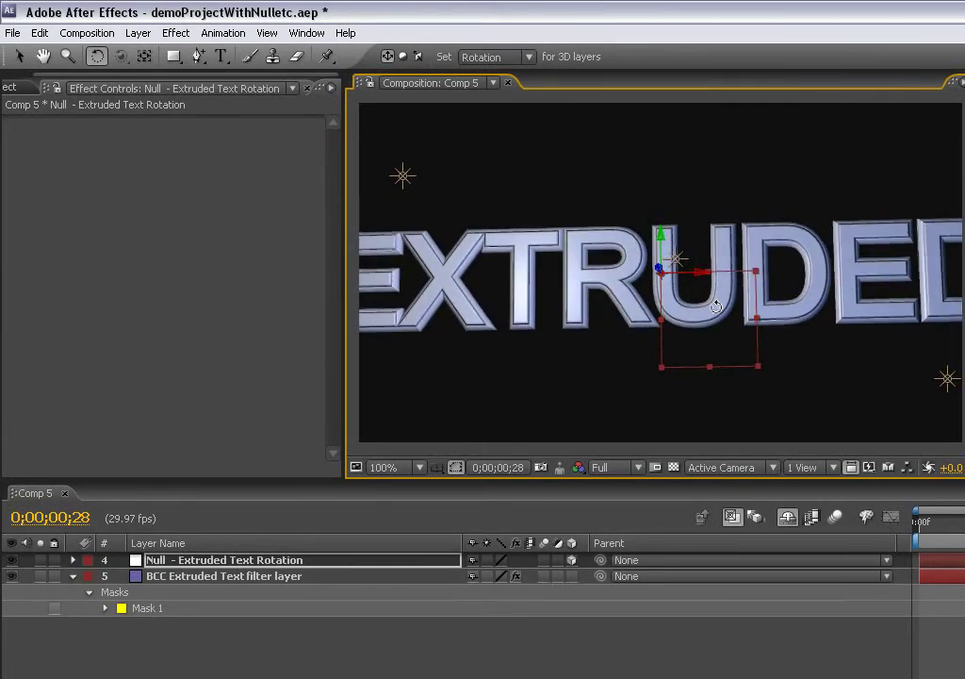
{"action": "left_click", "coordinate": [307, 578]}
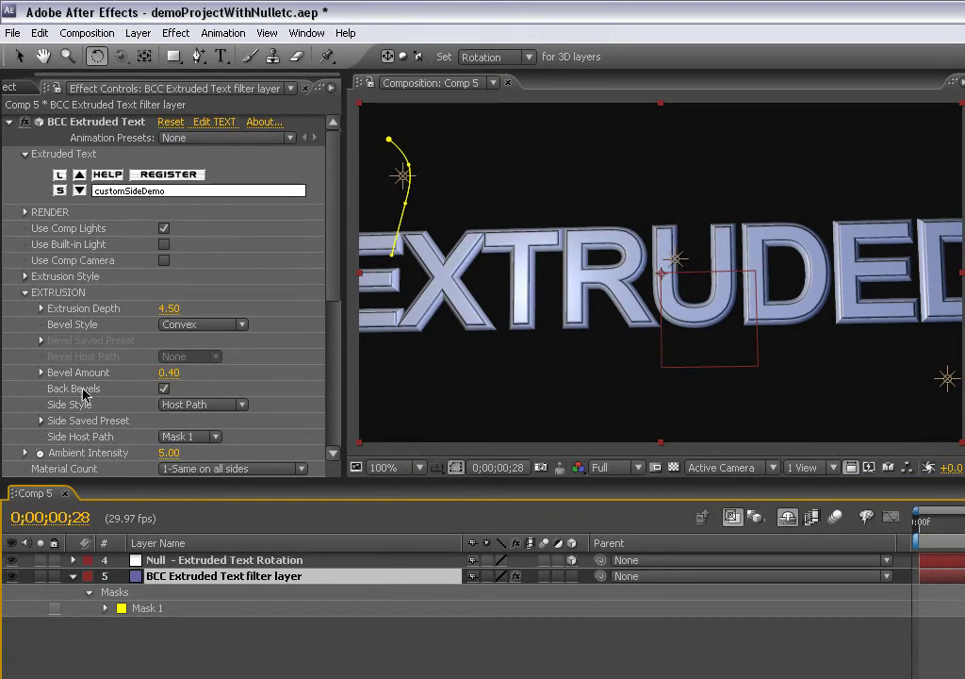
Save the side curve as preset customSideCurveDemo.bcp, replacing the existing file.
{"action": "left_click", "coordinate": [41, 420]}
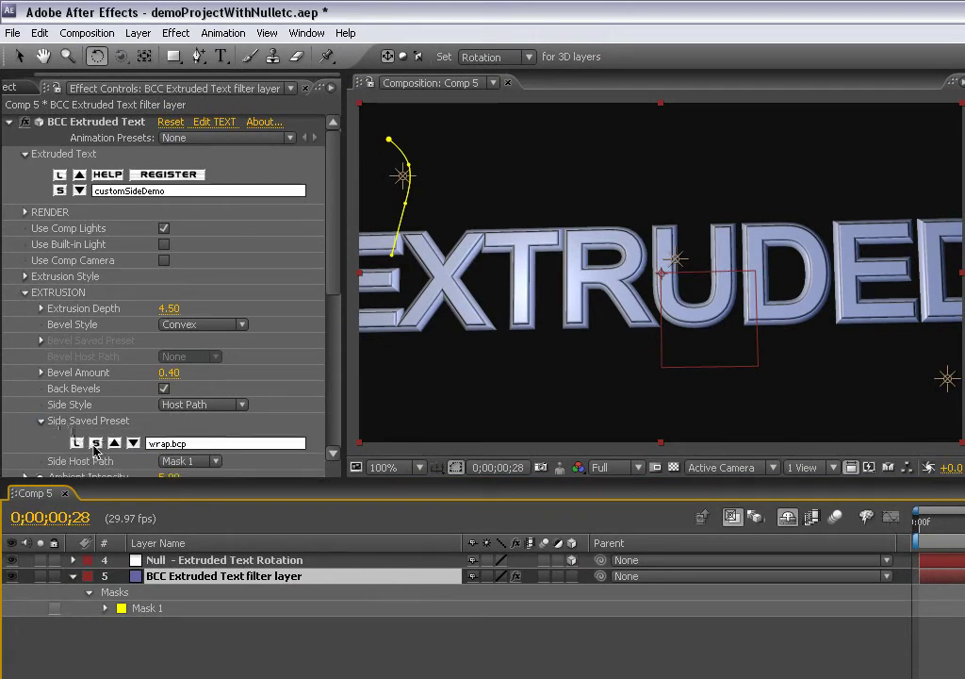
{"action": "left_click", "coordinate": [96, 444]}
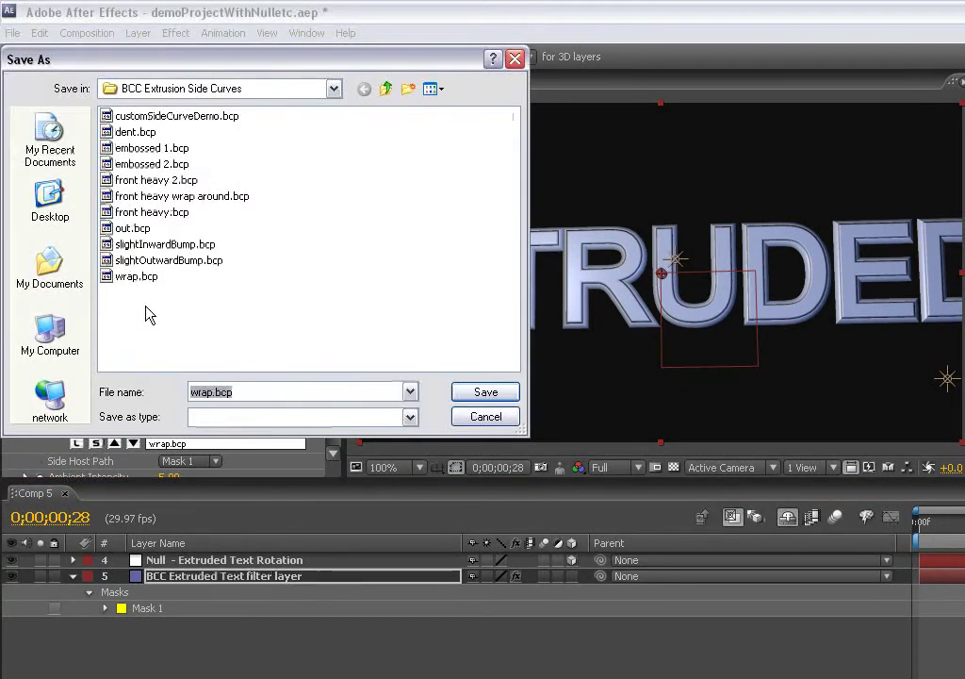
{"action": "left_click", "coordinate": [189, 116]}
{"action": "left_click", "coordinate": [461, 401]}
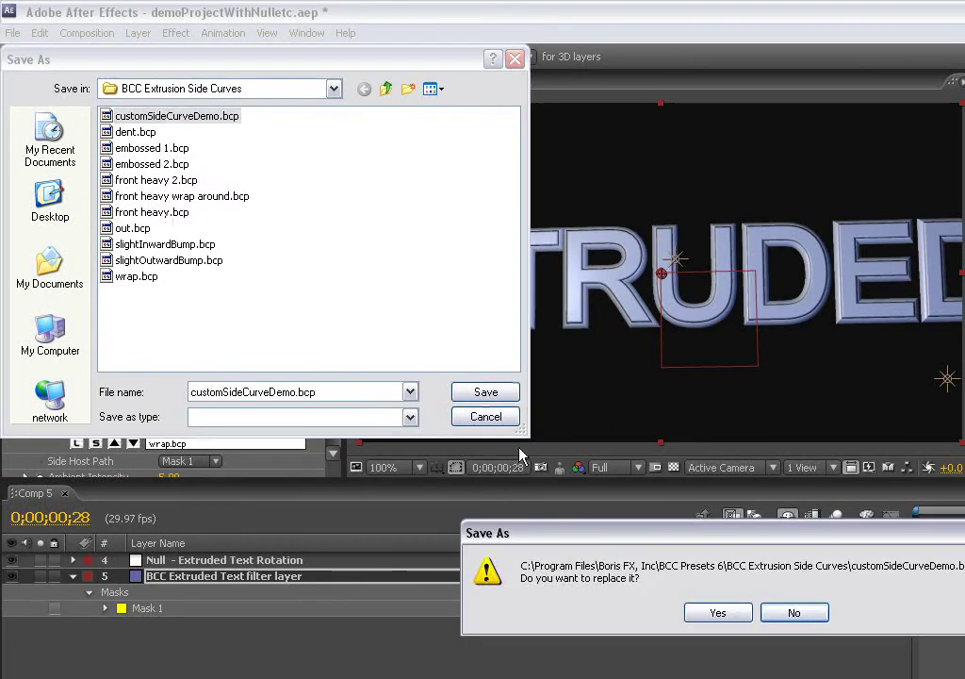
{"action": "left_click", "coordinate": [595, 612]}
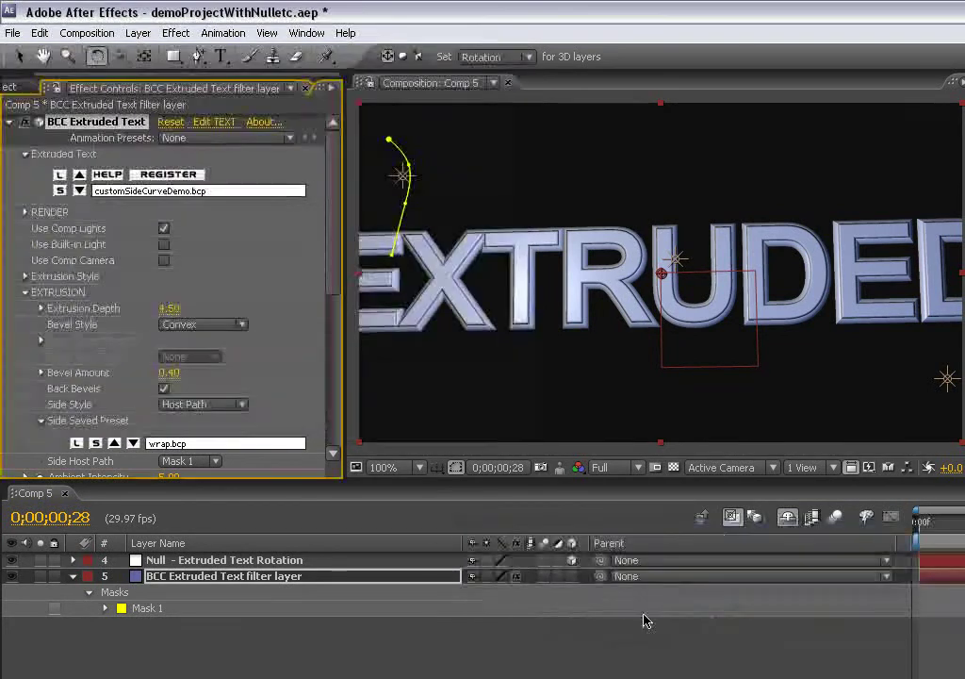
{"action": "left_click", "coordinate": [211, 449]}
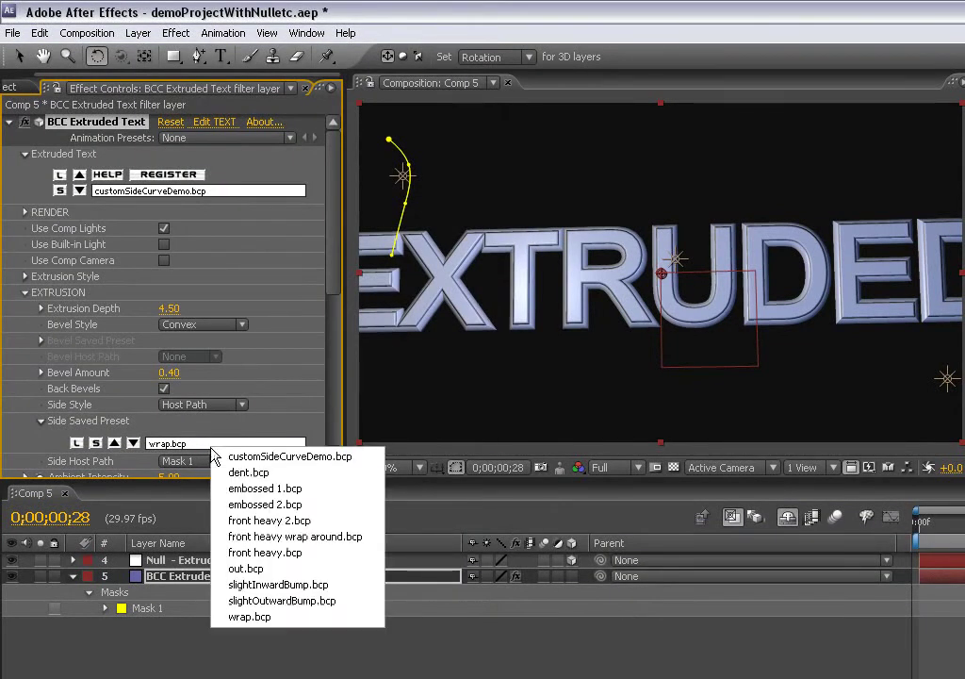
Apply the wrap side preset, tilt the text back via the null, then try slightOutwardBump.
{"action": "left_click", "coordinate": [250, 616]}
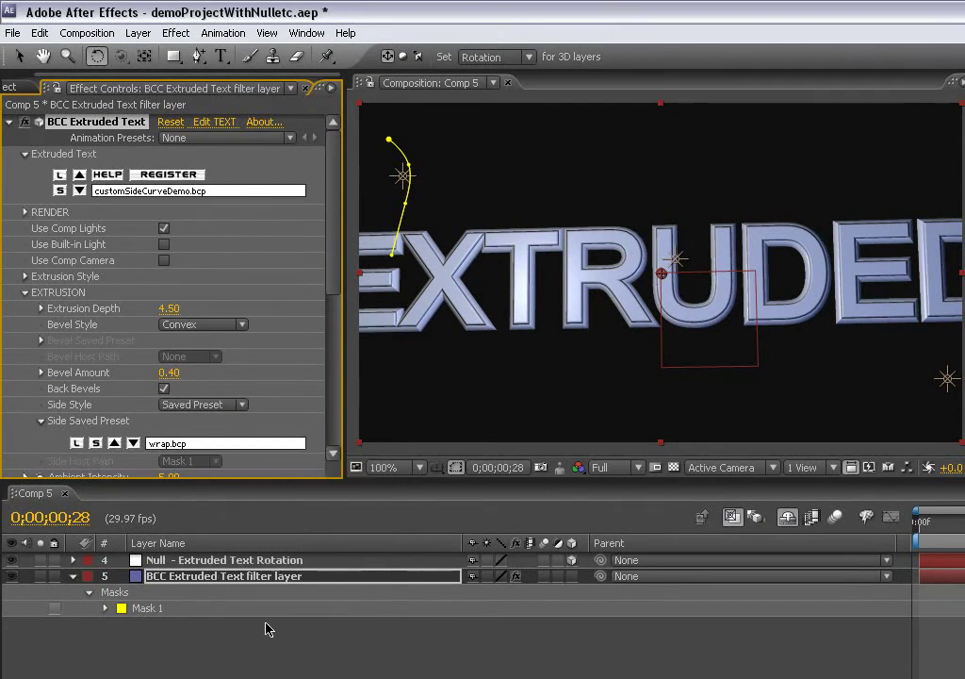
{"action": "left_click", "coordinate": [229, 562]}
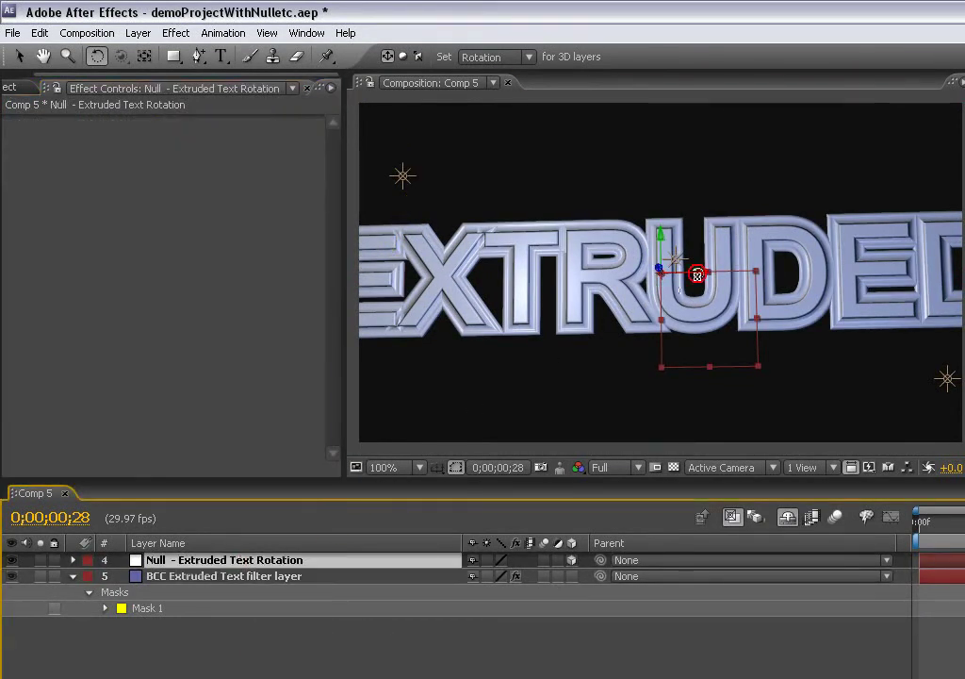
{"action": "left_click_drag", "start_coordinate": [698, 275], "coordinate": [679, 235]}
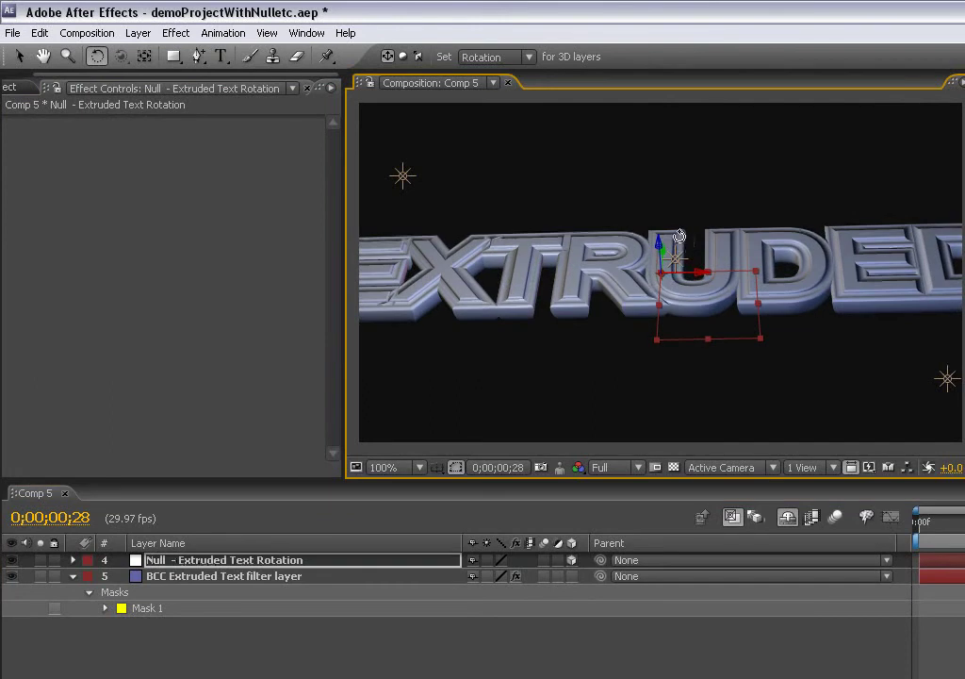
{"action": "left_click", "coordinate": [274, 578]}
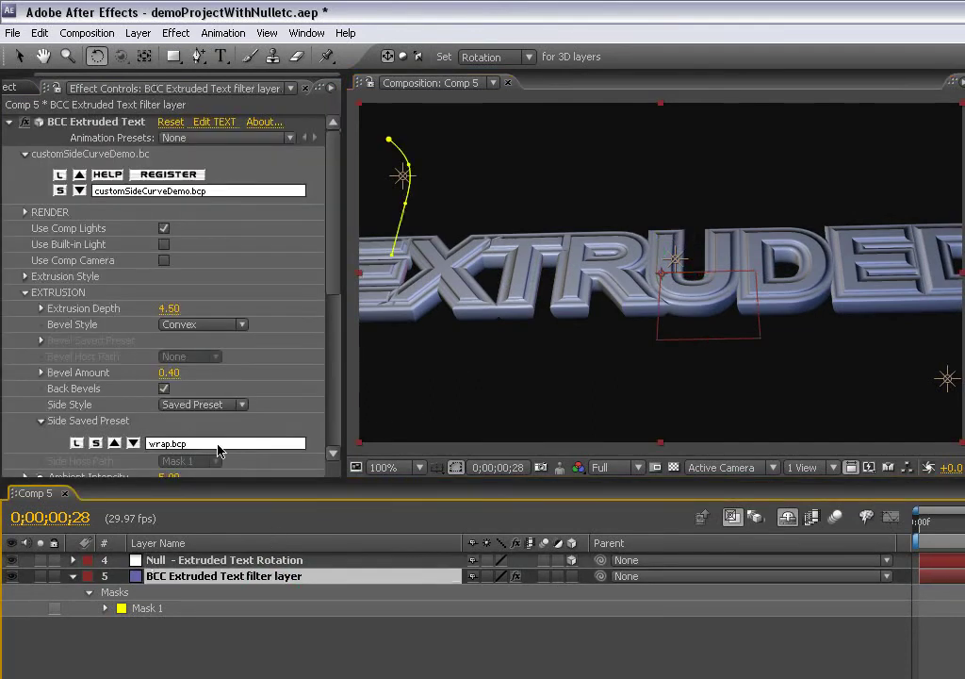
{"action": "left_click", "coordinate": [218, 451]}
{"action": "left_click", "coordinate": [258, 610]}
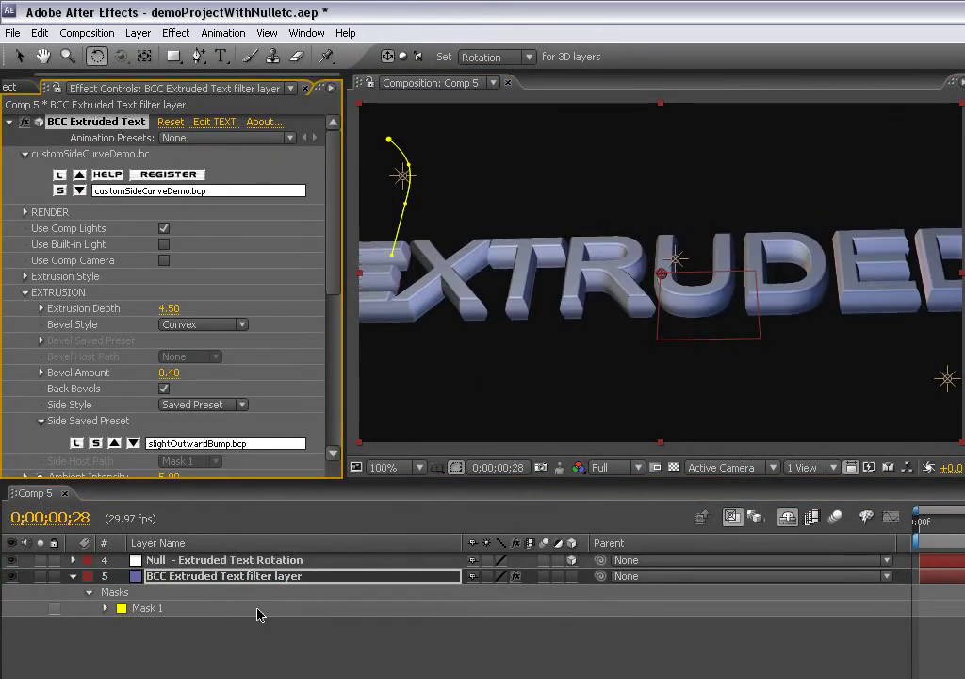
Try the front heavy preset, settle on customSideCurveDemo, and turn the text toward the camera.
{"action": "left_click", "coordinate": [250, 443]}
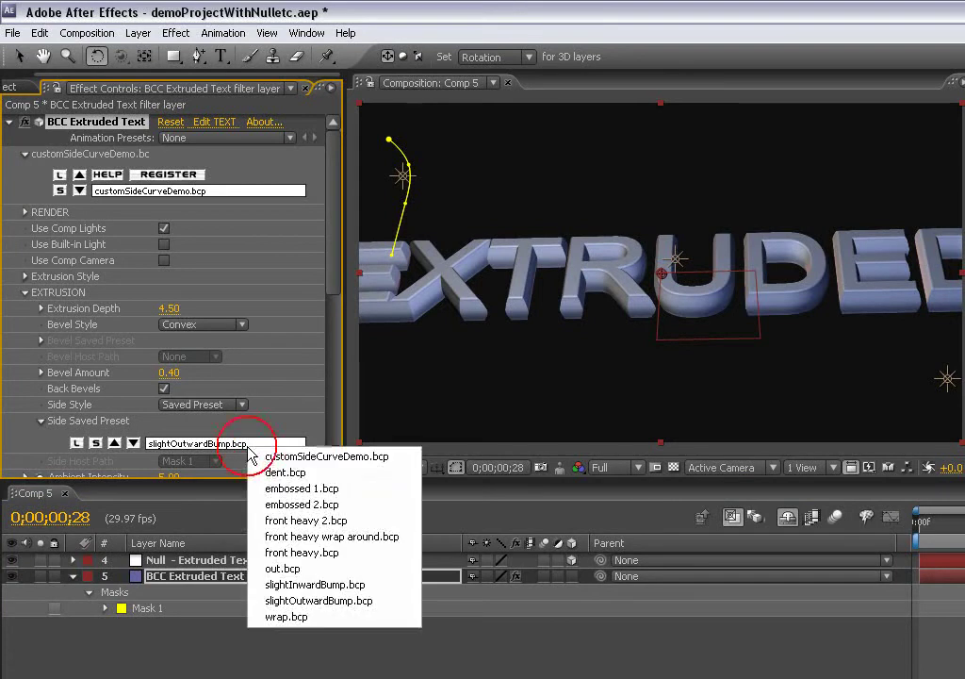
{"action": "left_click", "coordinate": [270, 552]}
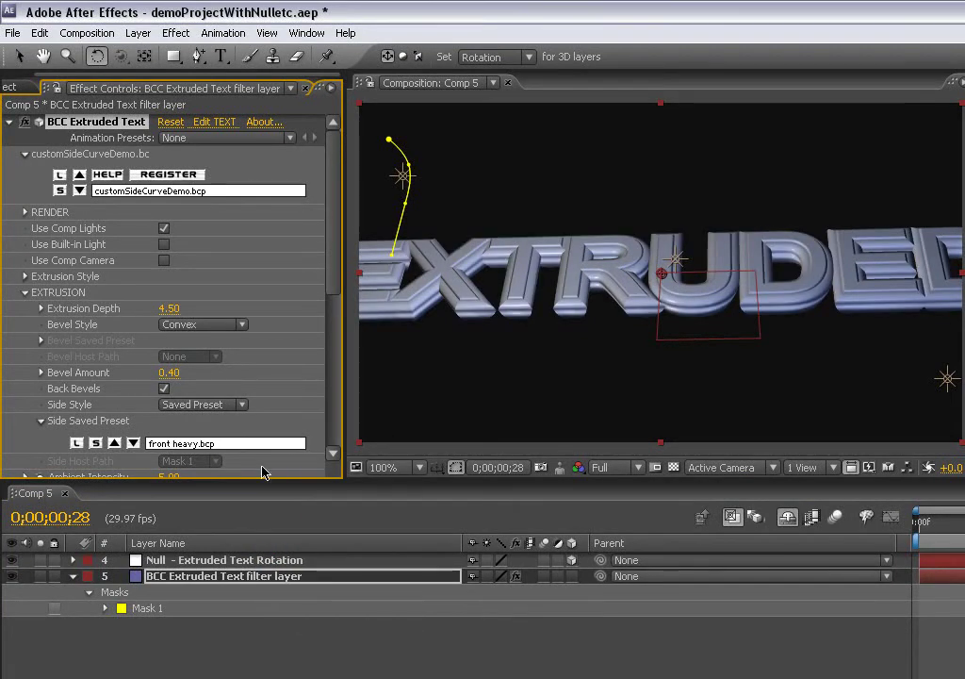
{"action": "left_click", "coordinate": [212, 449]}
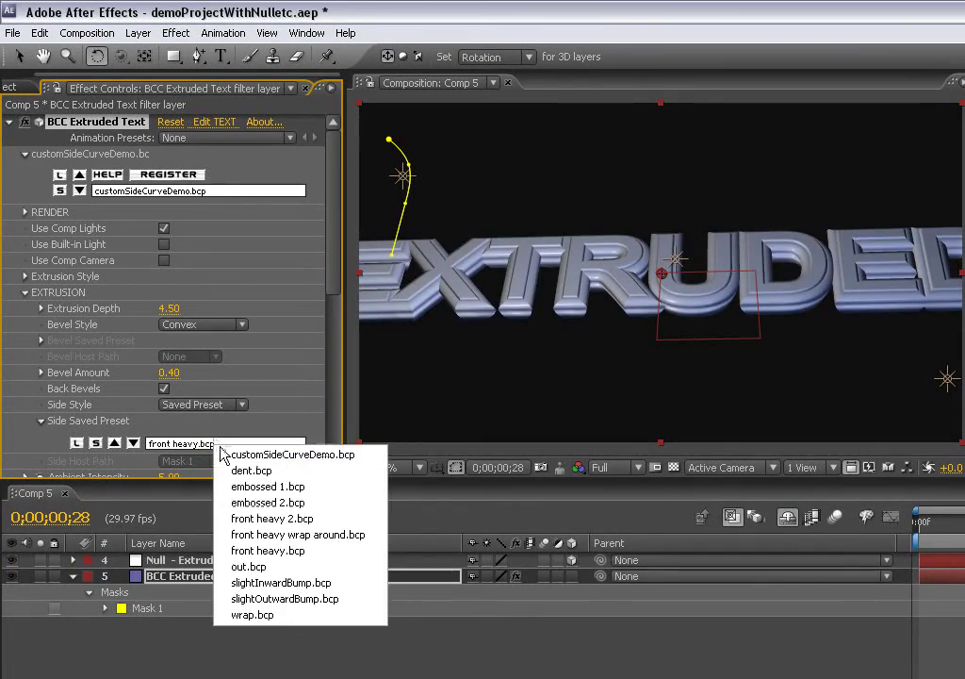
{"action": "left_click", "coordinate": [224, 452]}
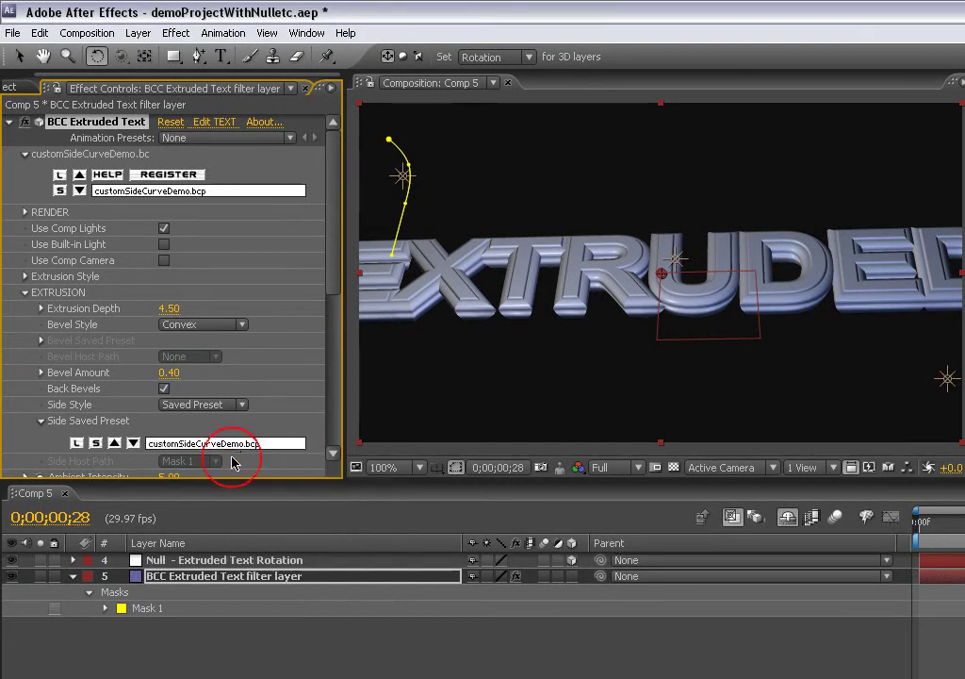
{"action": "left_click", "coordinate": [230, 563]}
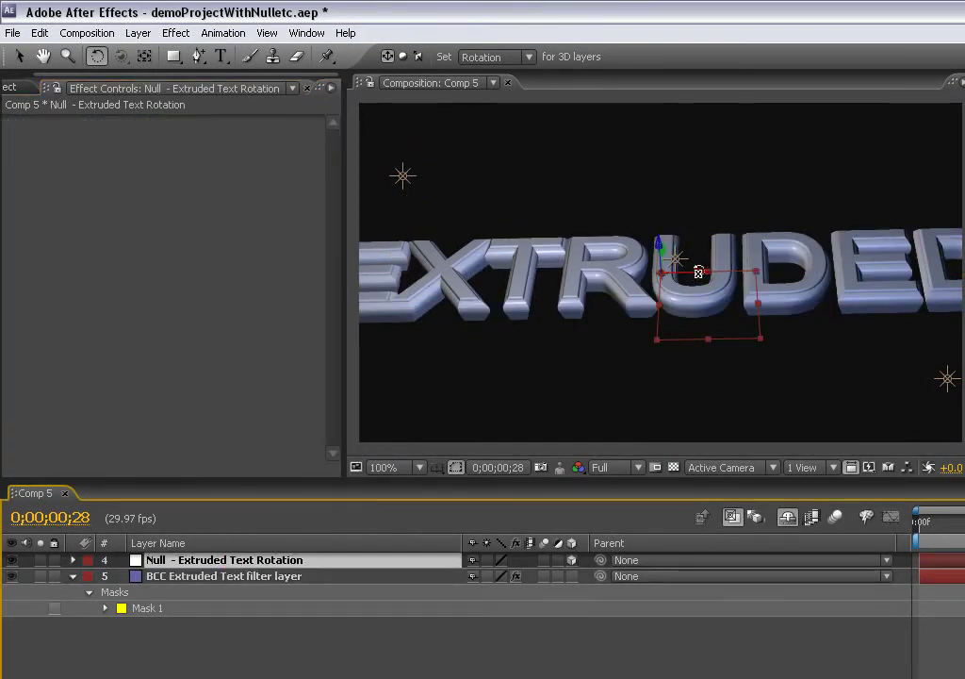
{"action": "mouse_move", "coordinate": [698, 273]}
{"action": "left_mouse_down"}
{"action": "mouse_move", "coordinate": [689, 322]}
{"action": "mouse_move", "coordinate": [686, 267]}
{"action": "left_mouse_up"}
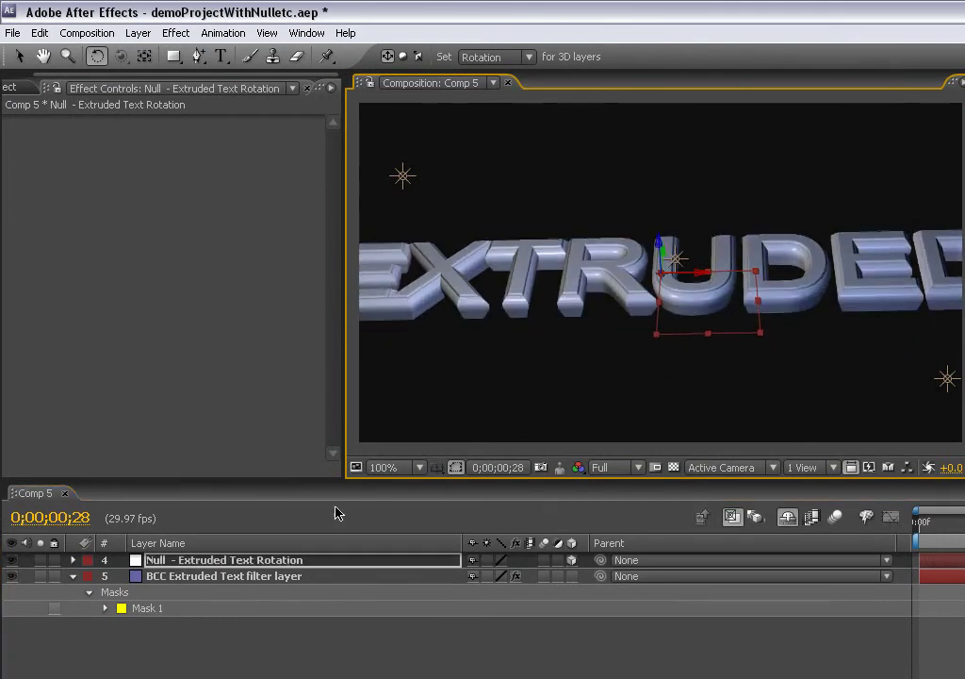
{"action": "left_click", "coordinate": [245, 576]}
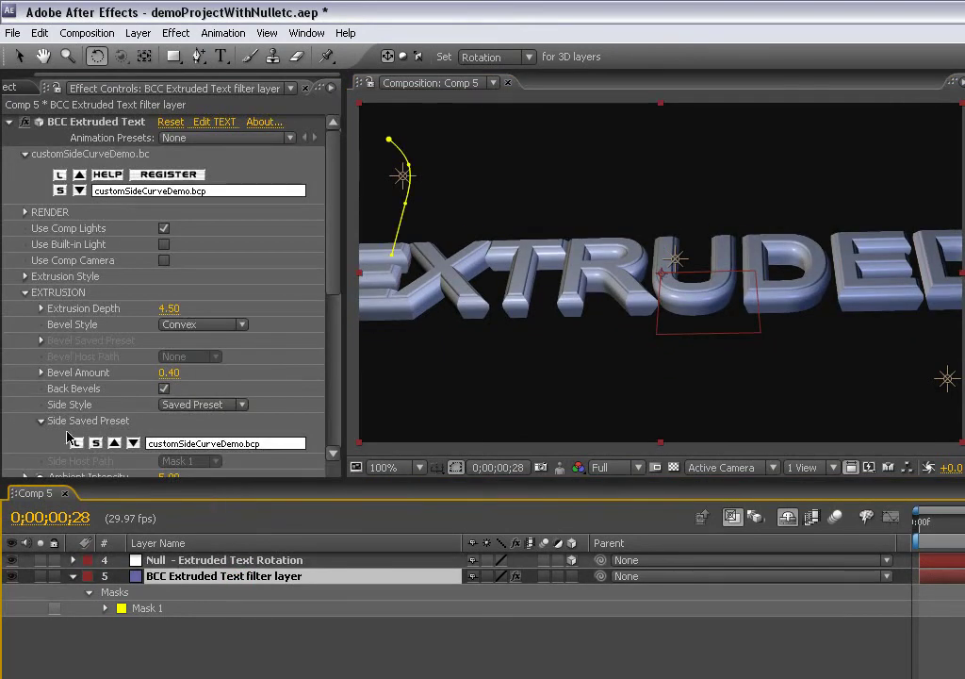
{"action": "left_click_drag", "start_coordinate": [330, 302], "coordinate": [329, 358]}
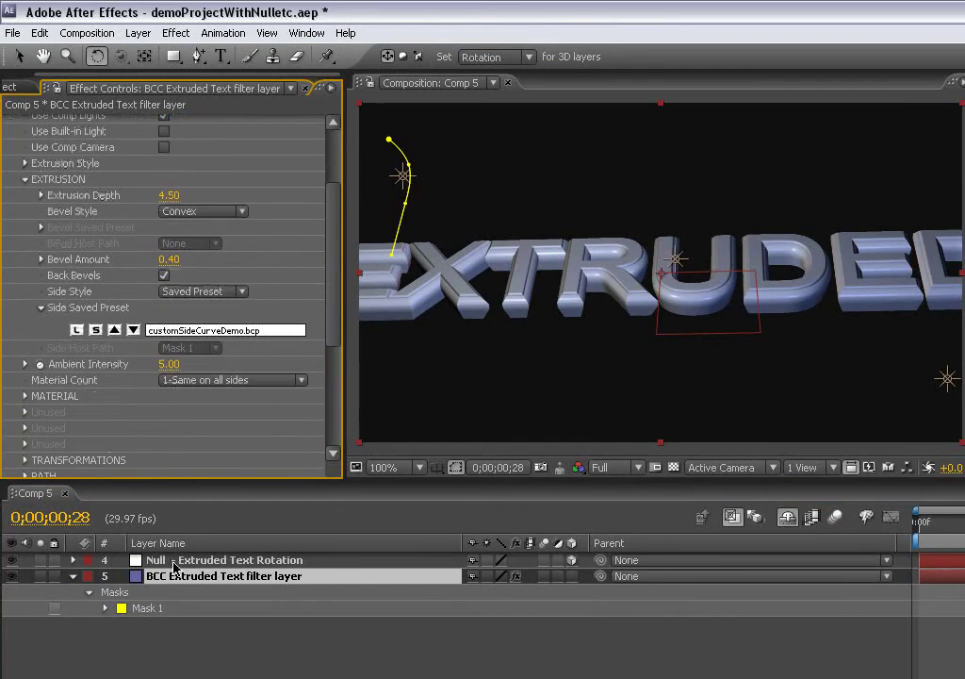
Delete Mask 1 from the text layer and rotate the text in 3D via the null.
{"action": "left_click", "coordinate": [151, 607]}
{"action": "left_click", "coordinate": [39, 32]}
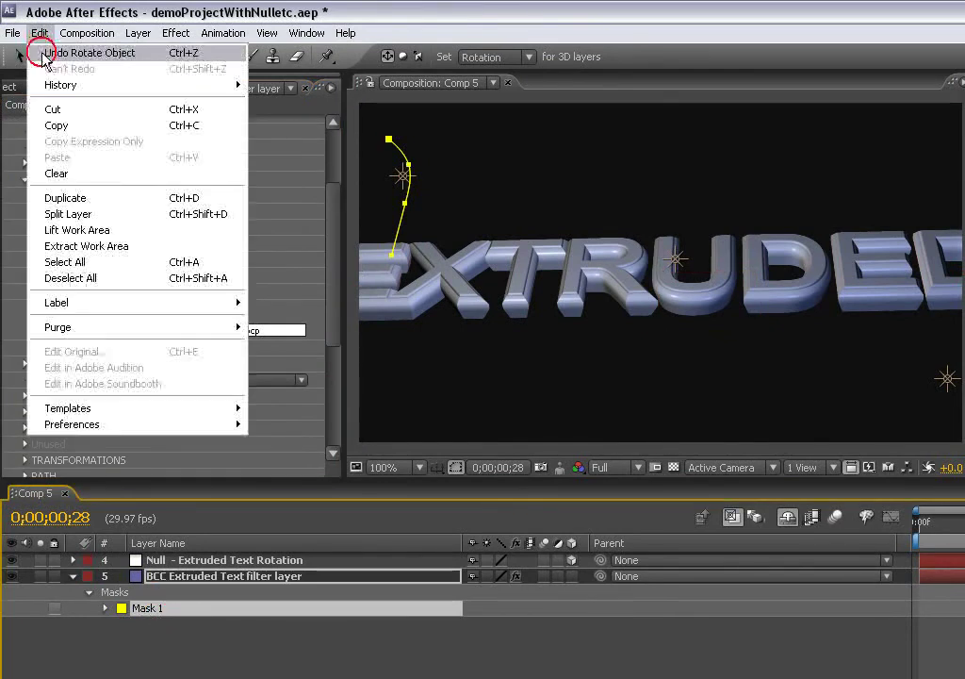
{"action": "left_click", "coordinate": [49, 173]}
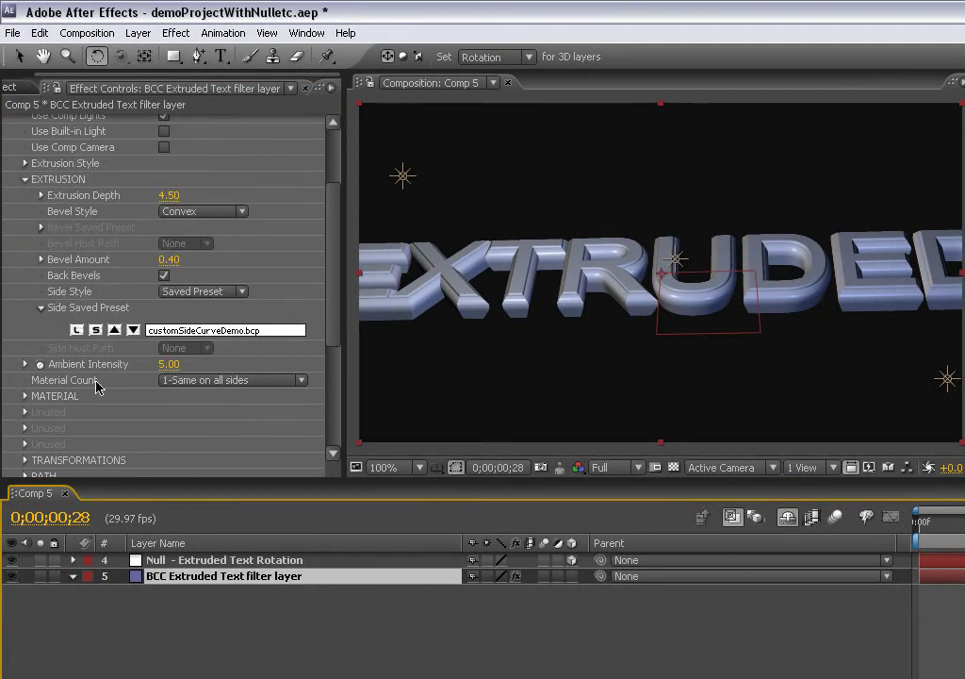
{"action": "left_click", "coordinate": [182, 561]}
{"action": "left_click_drag", "start_coordinate": [697, 275], "coordinate": [658, 267]}
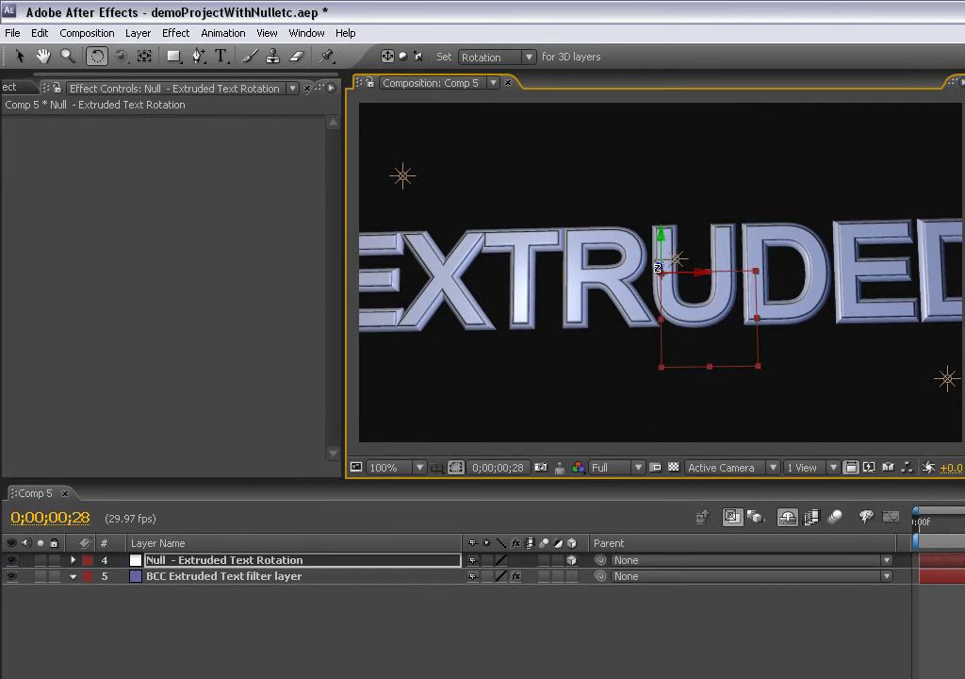
{"action": "left_click", "coordinate": [308, 577]}
Set Side Style to Straight and collapse the Extrusion group.
{"action": "left_click", "coordinate": [199, 406]}
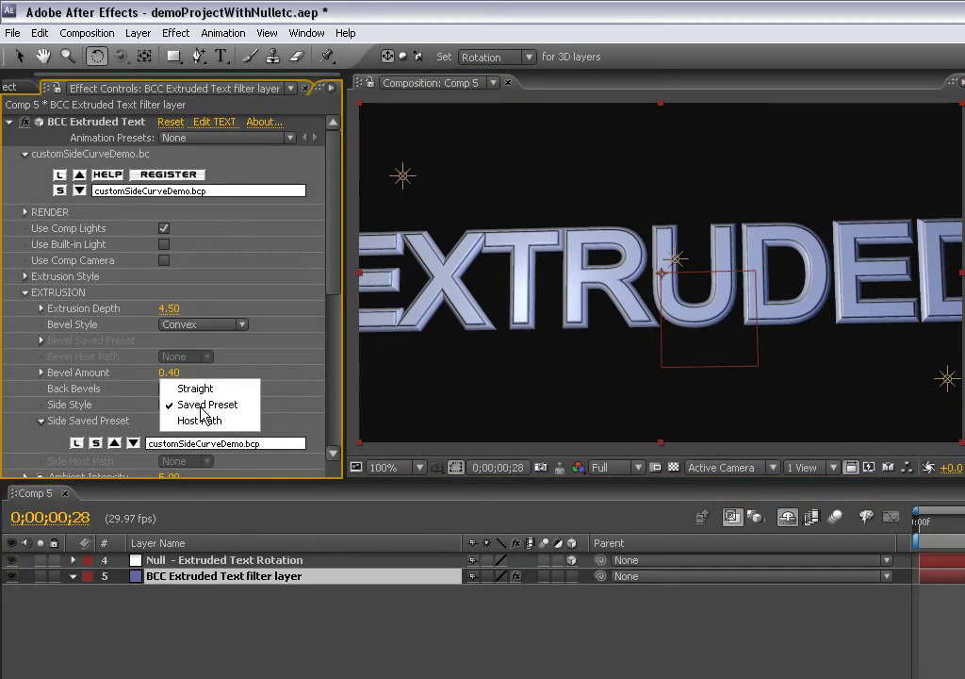
{"action": "left_click", "coordinate": [207, 387]}
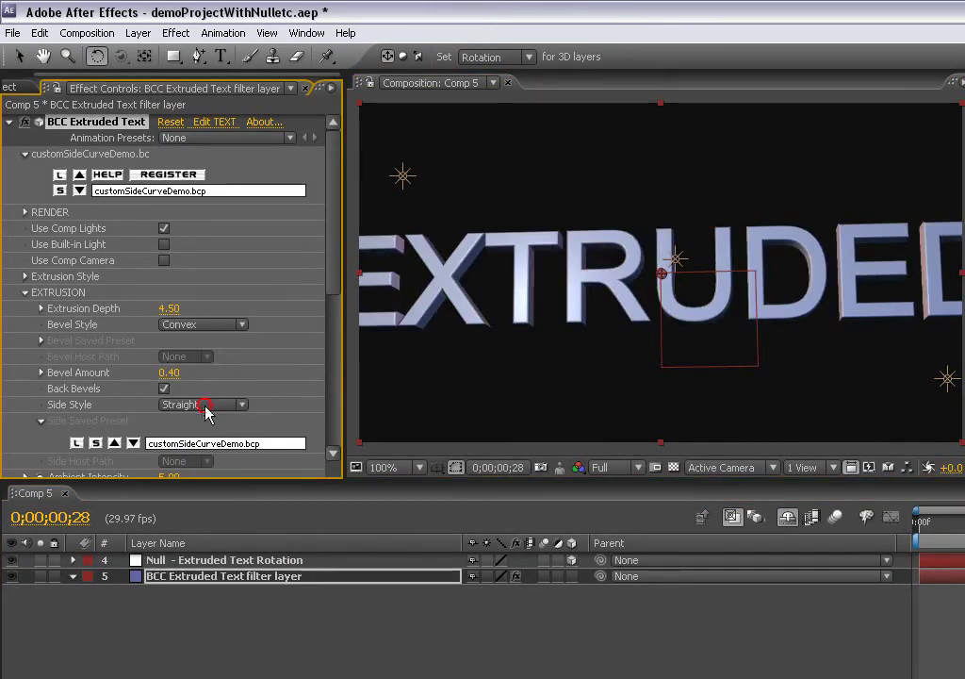
{"action": "left_click", "coordinate": [205, 406]}
{"action": "left_click", "coordinate": [213, 426]}
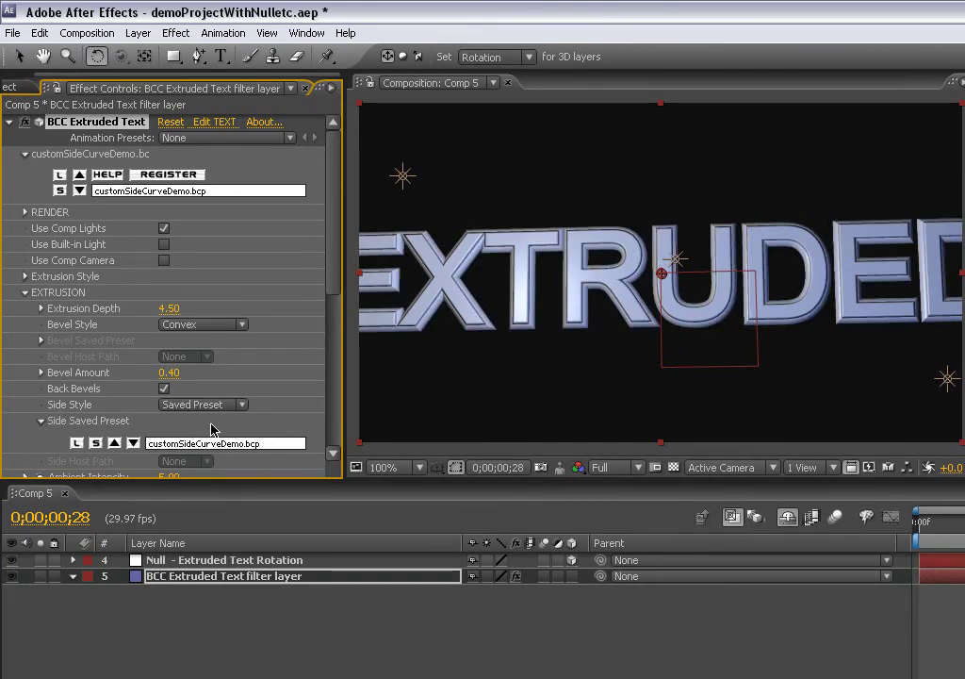
{"action": "left_click", "coordinate": [213, 405]}
{"action": "left_click", "coordinate": [207, 388]}
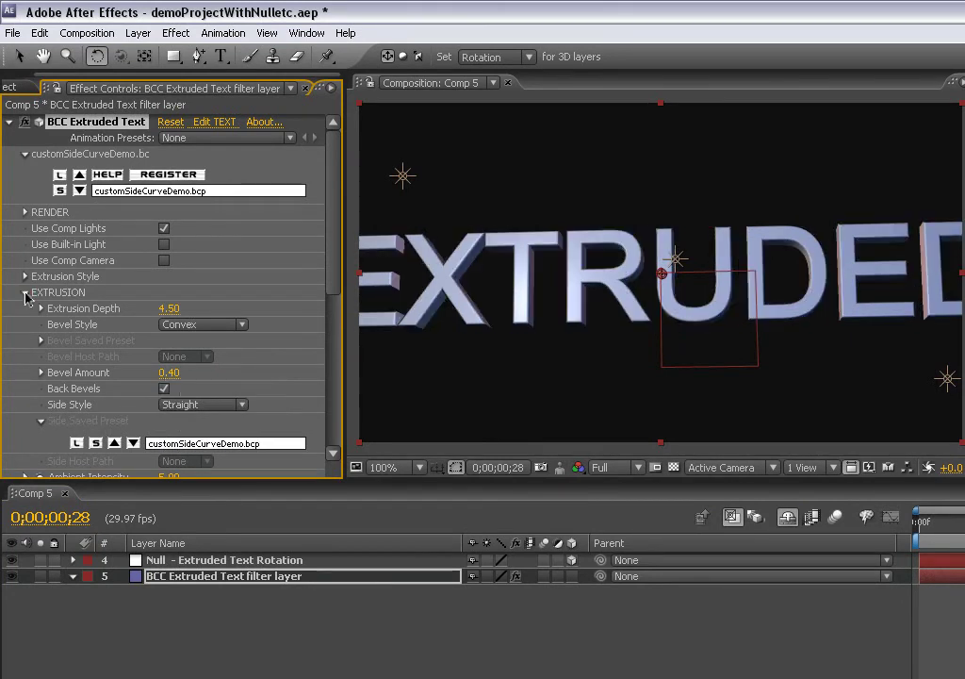
{"action": "left_click", "coordinate": [25, 293]}
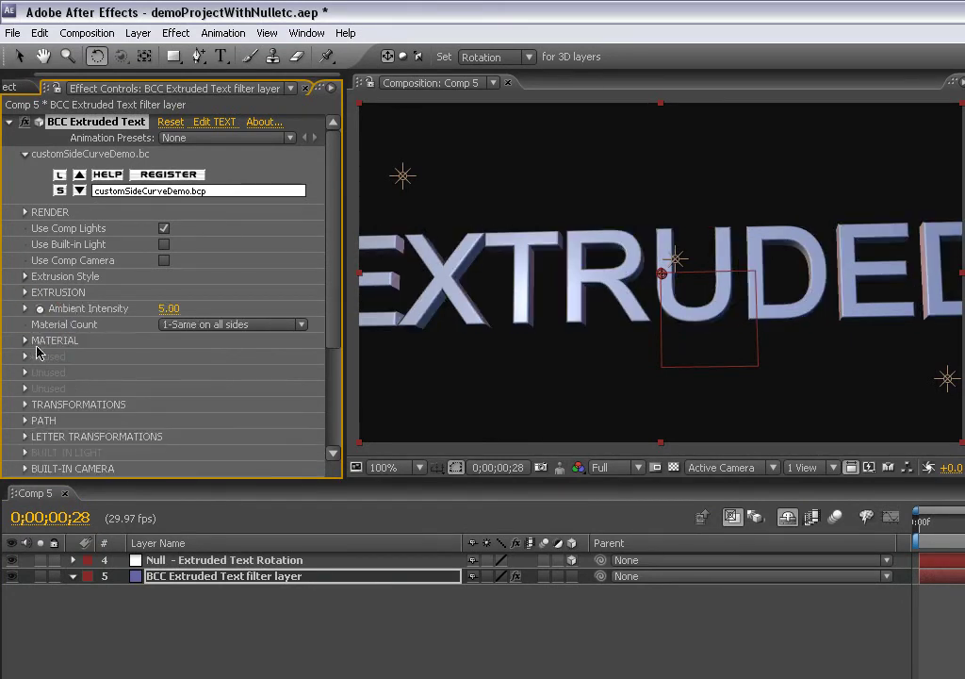
Draw a four-point wavy mask across the comp, arching above and dipping below the text.
{"action": "left_click", "coordinate": [25, 420]}
{"action": "scroll", "coordinate": [38, 445], "scroll_direction": "down", "scroll_amount": 5}
{"action": "left_click", "coordinate": [27, 196]}
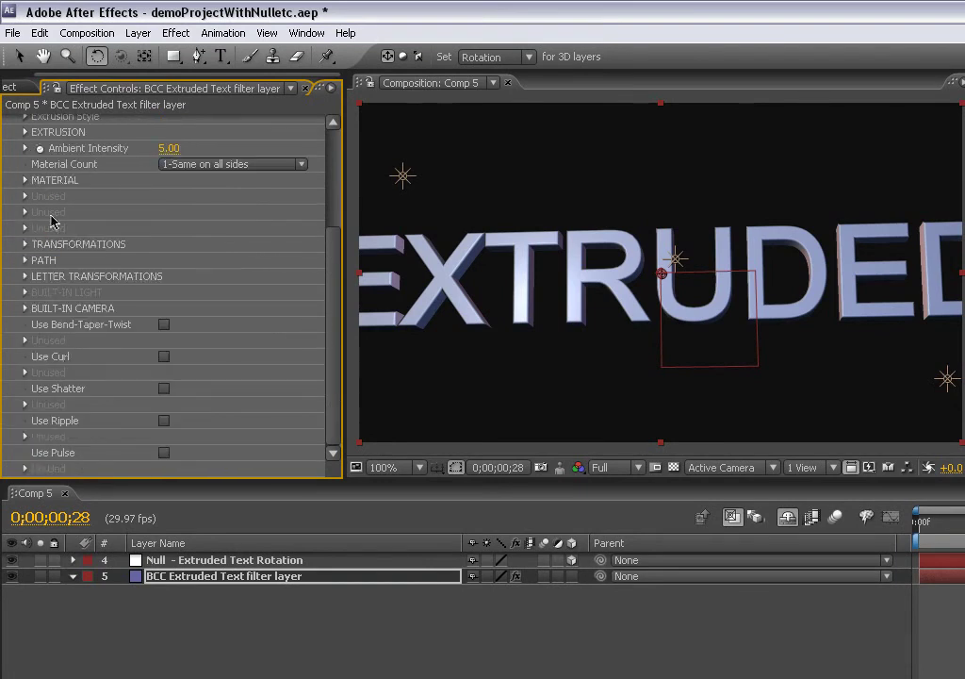
{"action": "left_click_drag", "start_coordinate": [198, 56], "coordinate": [243, 56]}
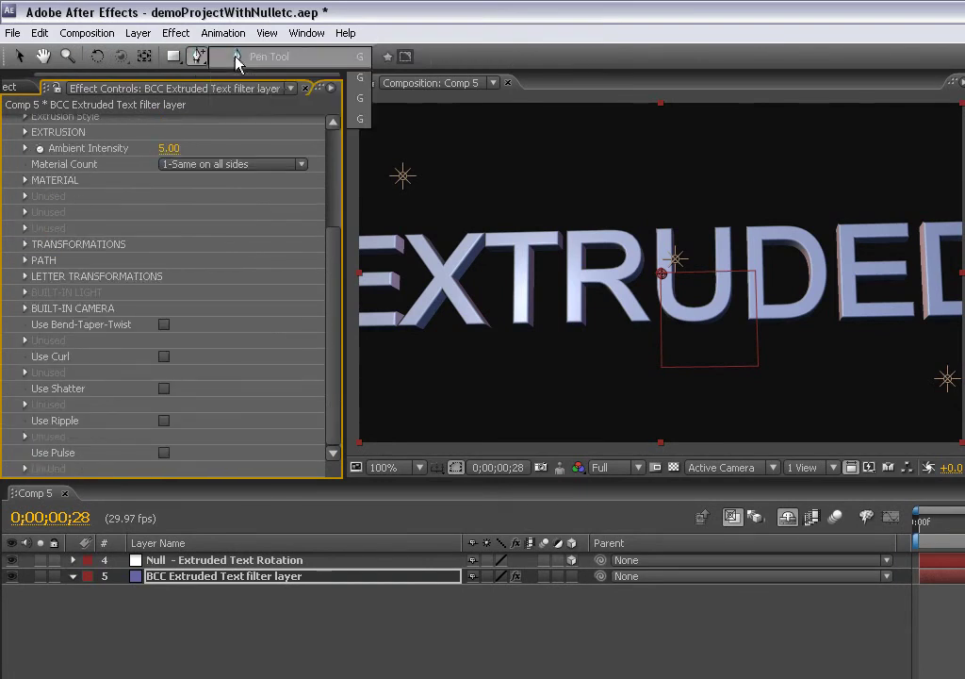
{"action": "left_click", "coordinate": [352, 324]}
{"action": "left_click_drag", "start_coordinate": [570, 241], "coordinate": [637, 240]}
{"action": "left_click_drag", "start_coordinate": [808, 334], "coordinate": [876, 336]}
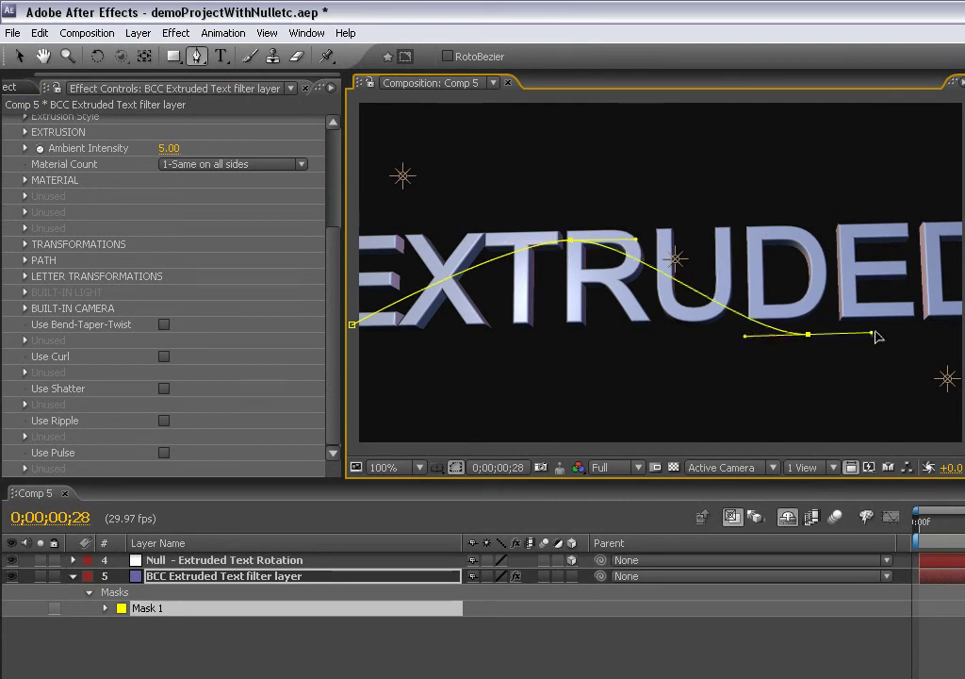
{"action": "left_click", "coordinate": [949, 293]}
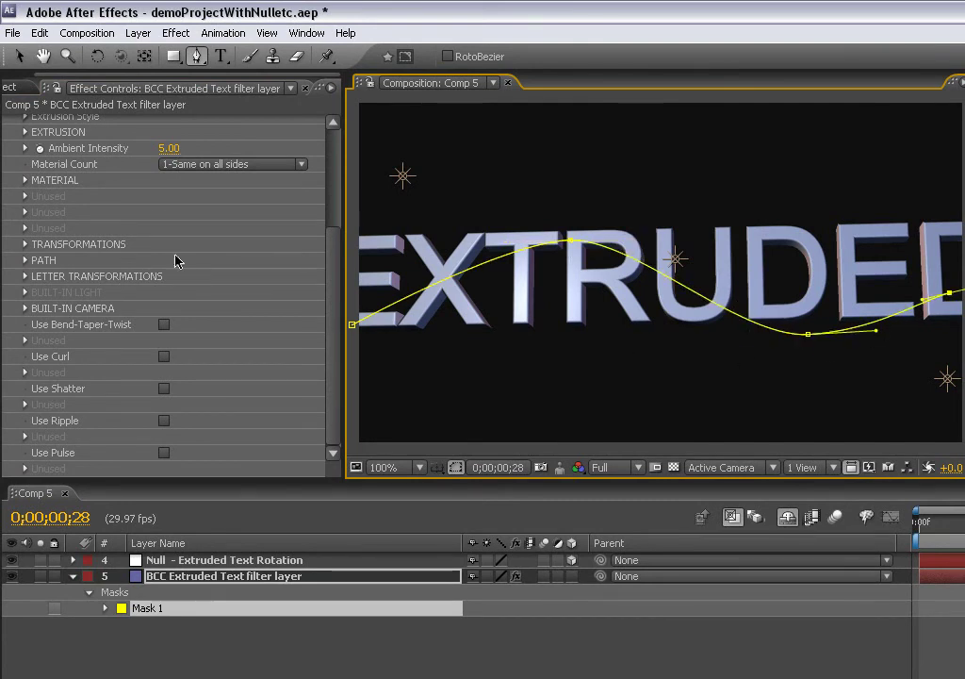
In Path, set Path Type to AE Mask and AE Mask to Mask 1.
{"action": "left_click", "coordinate": [23, 261]}
{"action": "scroll", "coordinate": [189, 215], "scroll_direction": "down", "scroll_amount": 2}
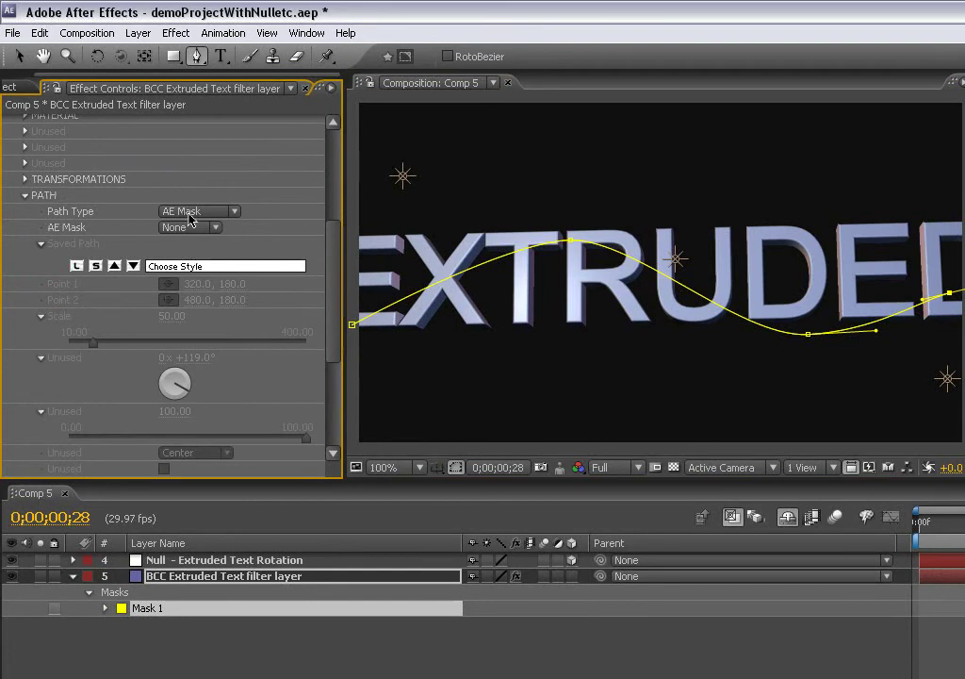
{"action": "left_click", "coordinate": [198, 211]}
{"action": "left_click", "coordinate": [196, 215]}
{"action": "left_click", "coordinate": [181, 227]}
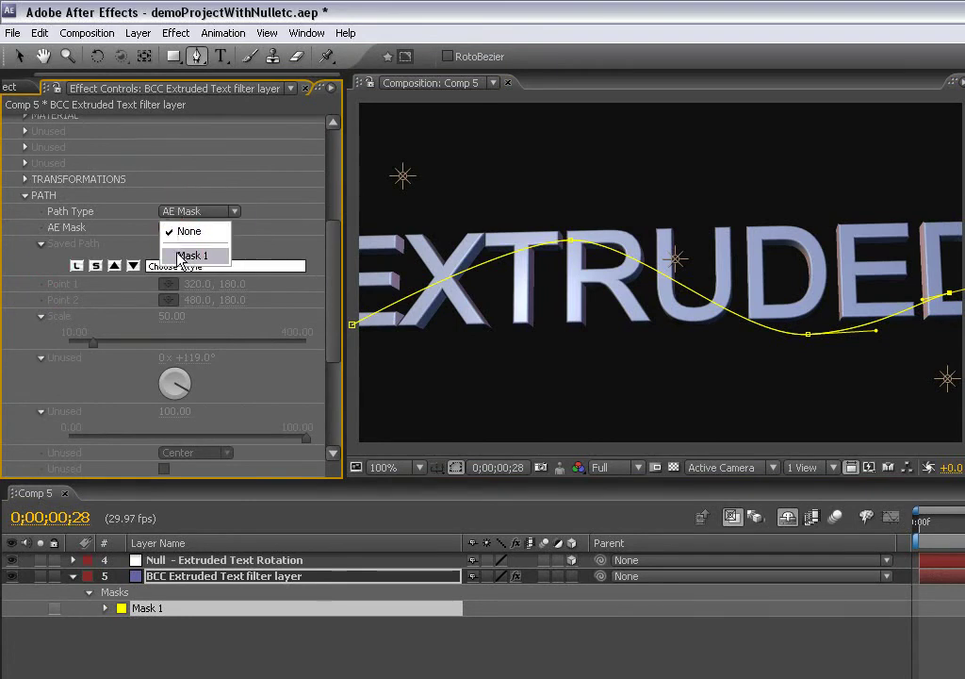
{"action": "left_click", "coordinate": [177, 256]}
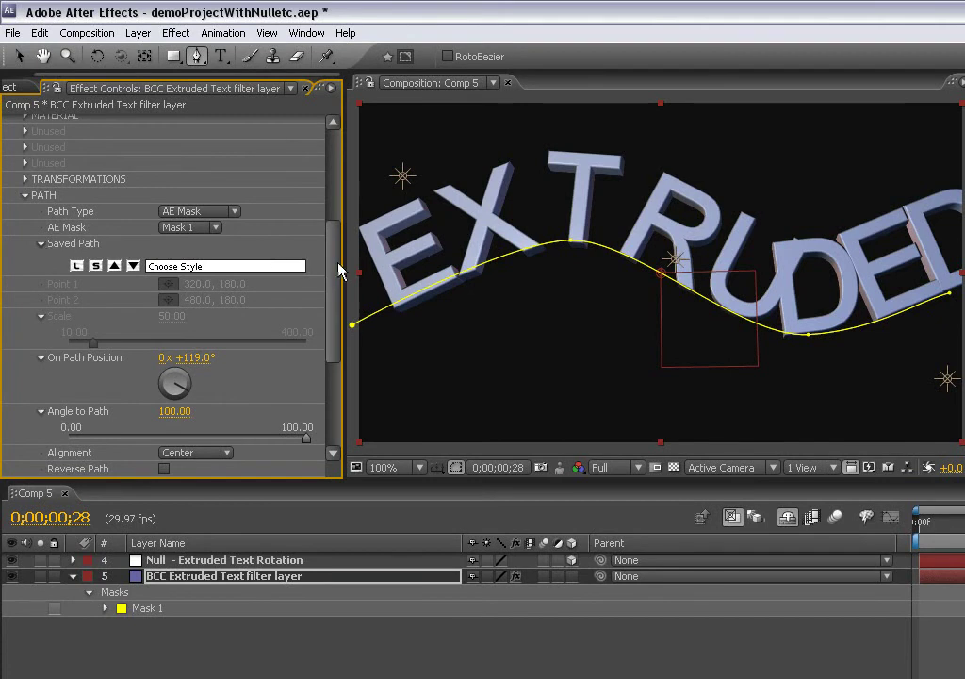
In Letter Transformations, set Tracking to 8 and Baseline to 50.
{"action": "scroll", "coordinate": [67, 298], "scroll_direction": "down", "scroll_amount": 6}
{"action": "left_click", "coordinate": [25, 276]}
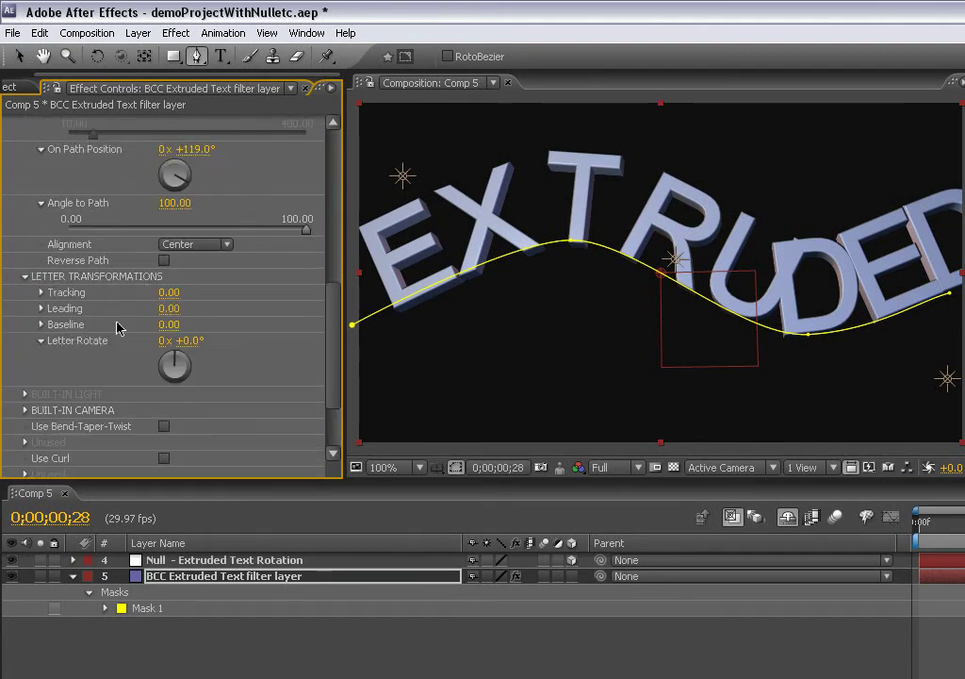
{"action": "left_click_drag", "start_coordinate": [179, 293], "coordinate": [175, 327]}
{"action": "left_click", "coordinate": [170, 324]}
{"action": "type", "text": "0"}
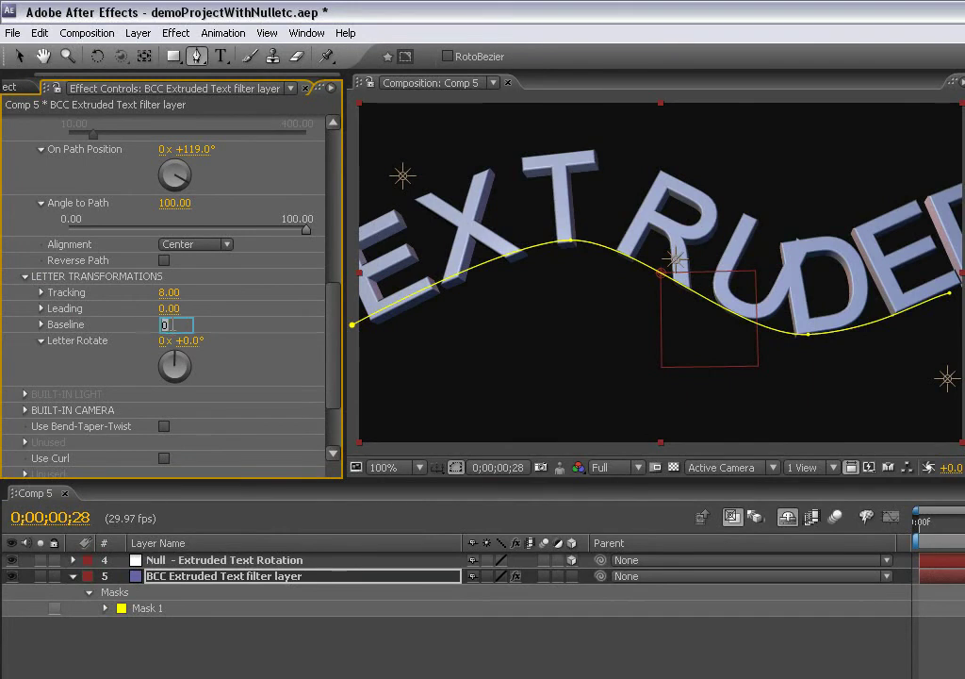
{"action": "key", "text": "Return"}
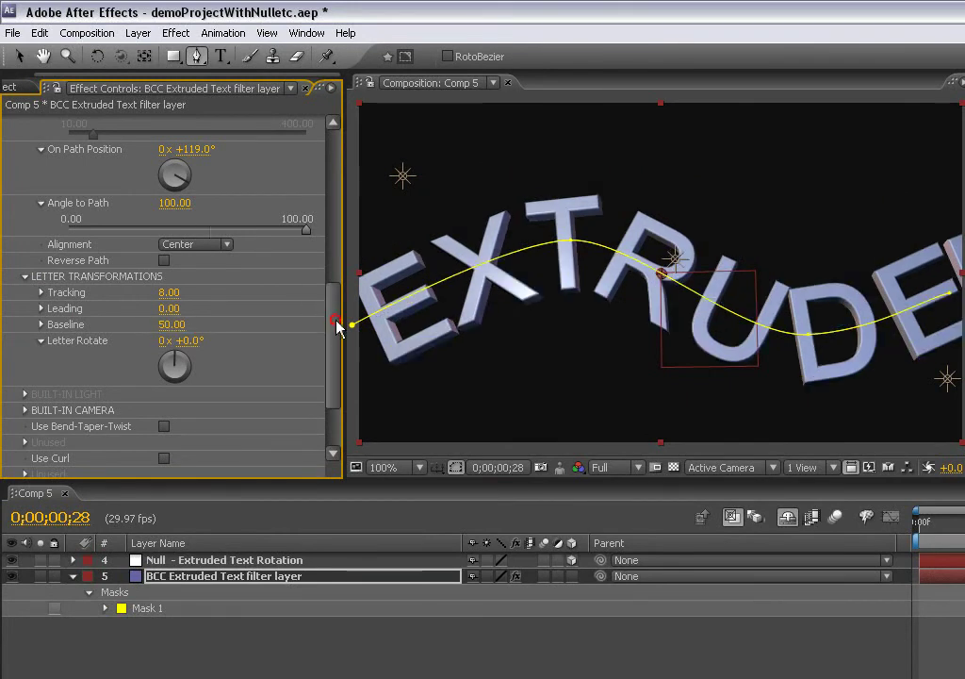
Slide the text along the path to On Path Position +92° with Angle to Path 0.
{"action": "left_click_drag", "start_coordinate": [333, 323], "coordinate": [337, 311]}
{"action": "scroll", "coordinate": [336, 295], "scroll_direction": "up", "scroll_amount": 2}
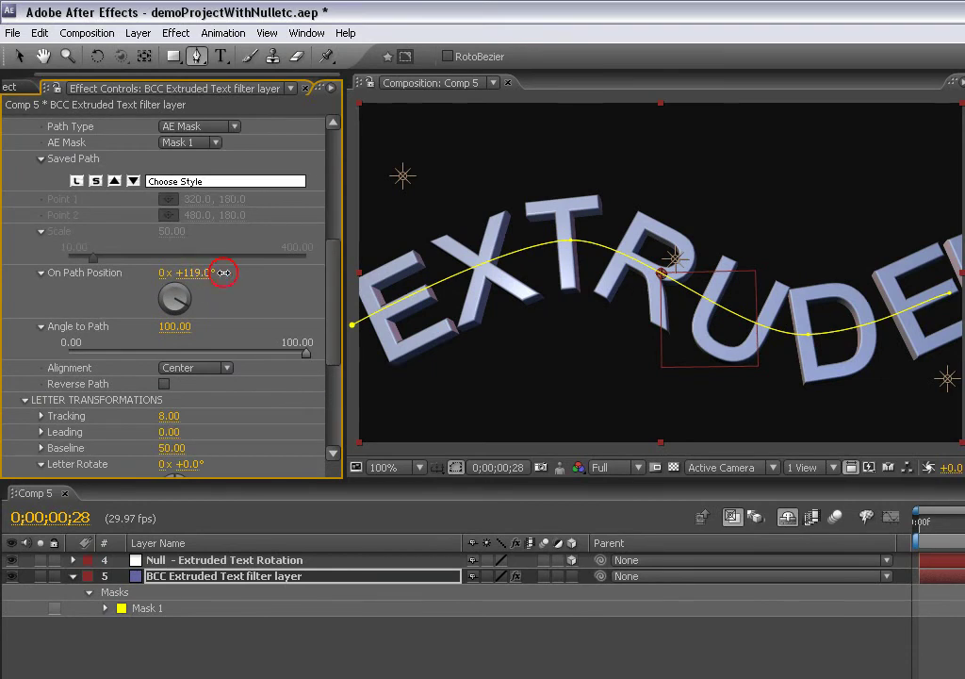
{"action": "left_click_drag", "start_coordinate": [223, 273], "coordinate": [114, 345]}
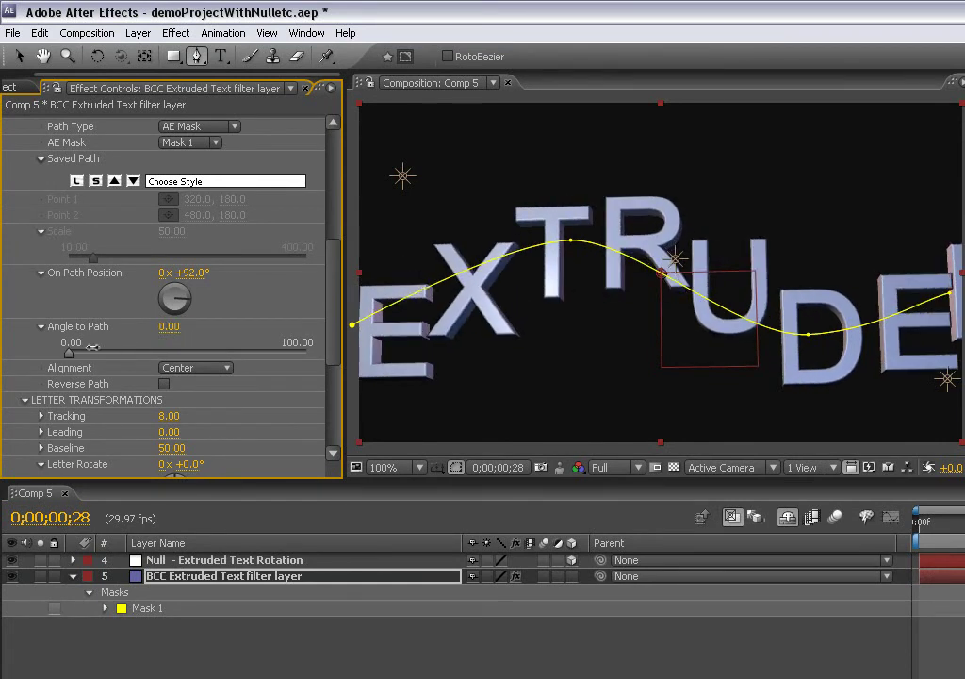
Rotate the null to swing the extruded text into a steep 3D diagonal.
{"action": "left_click", "coordinate": [251, 563]}
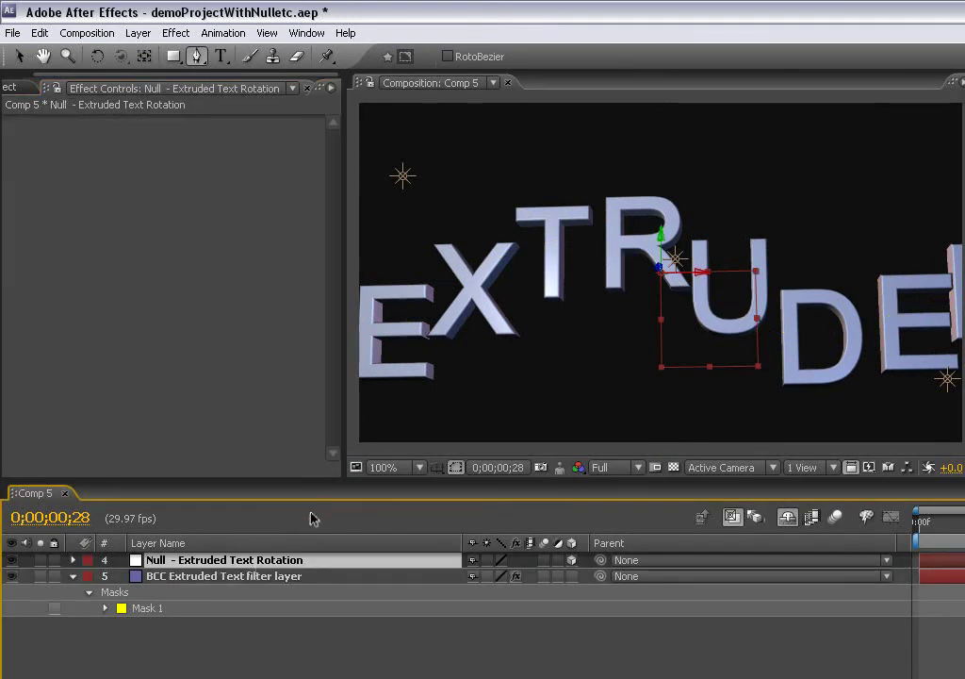
{"action": "left_click", "coordinate": [98, 57]}
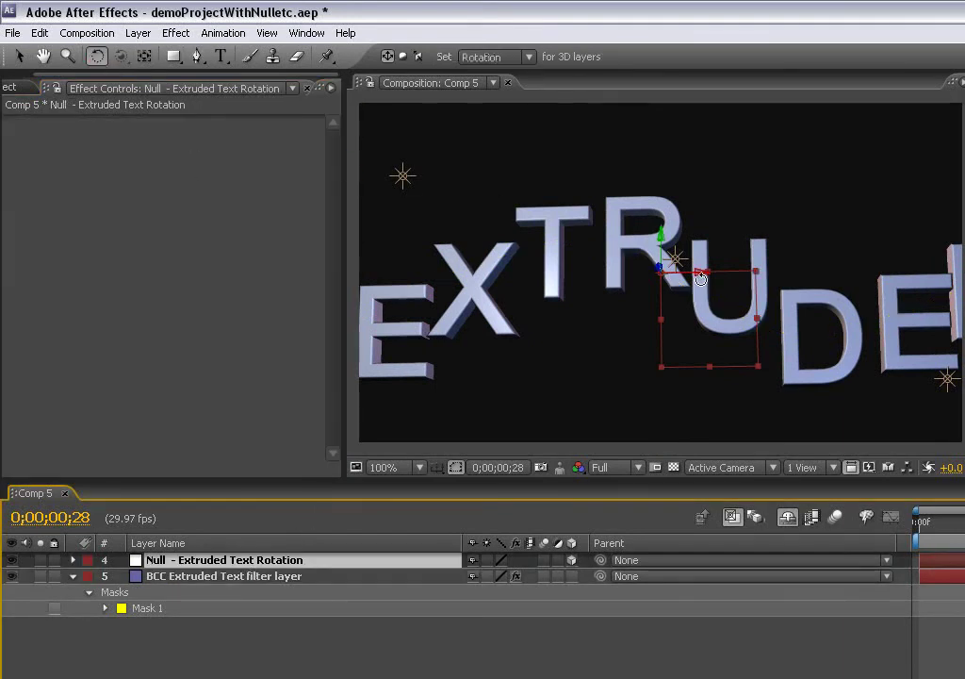
{"action": "mouse_move", "coordinate": [696, 275]}
{"action": "left_mouse_down"}
{"action": "mouse_move", "coordinate": [698, 283]}
{"action": "mouse_move", "coordinate": [703, 273]}
{"action": "left_mouse_up"}
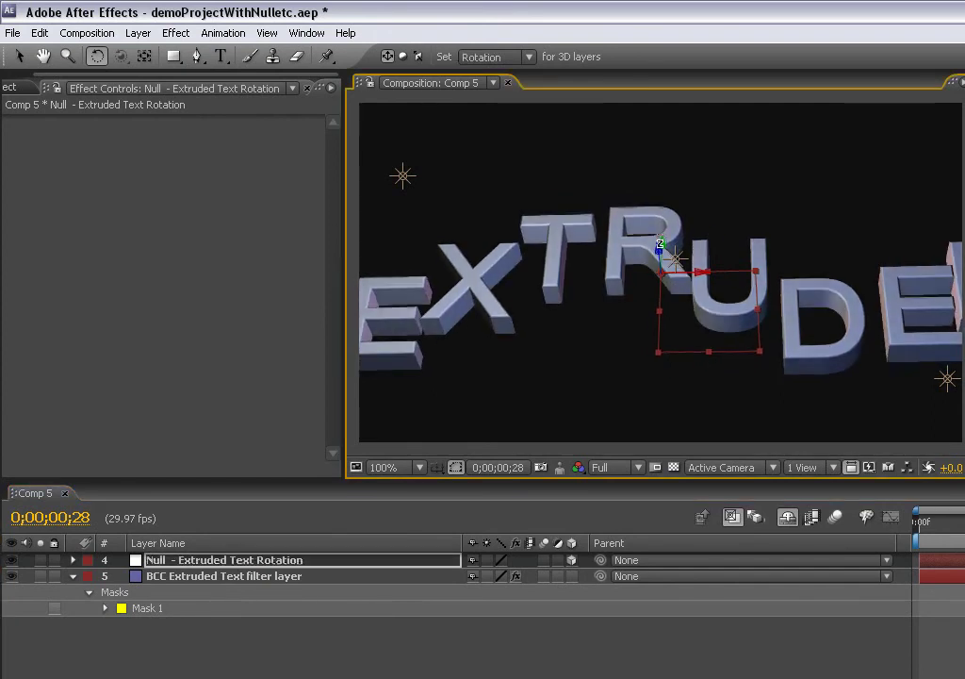
{"action": "left_click_drag", "start_coordinate": [663, 242], "coordinate": [631, 277]}
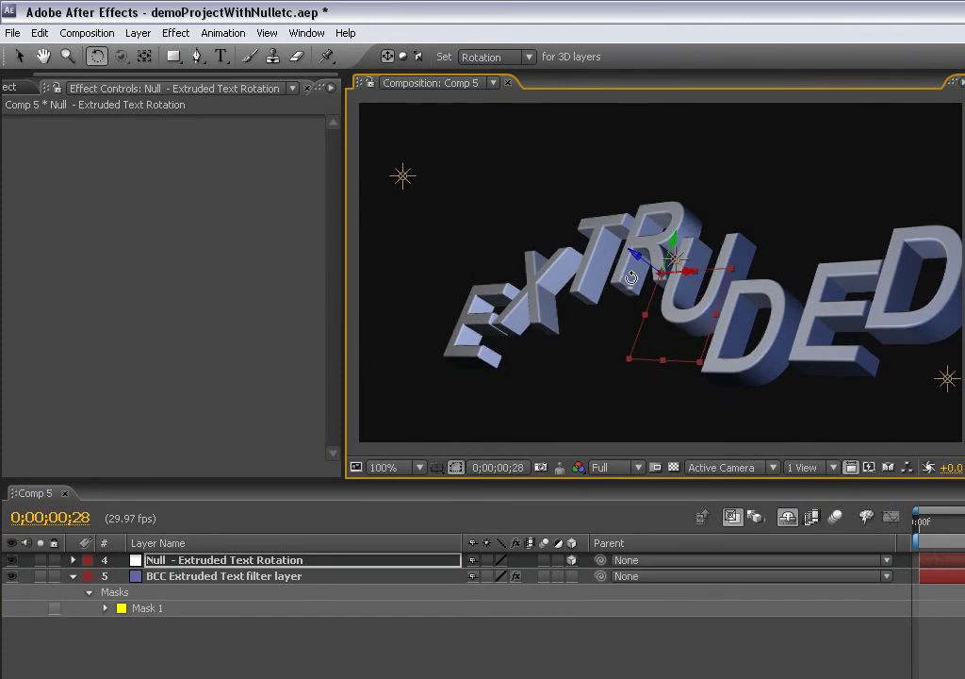
{"action": "left_click", "coordinate": [290, 583]}
Reshape Mask 1 by moving its top point and pulling the lower point's handle.
{"action": "left_click", "coordinate": [25, 57]}
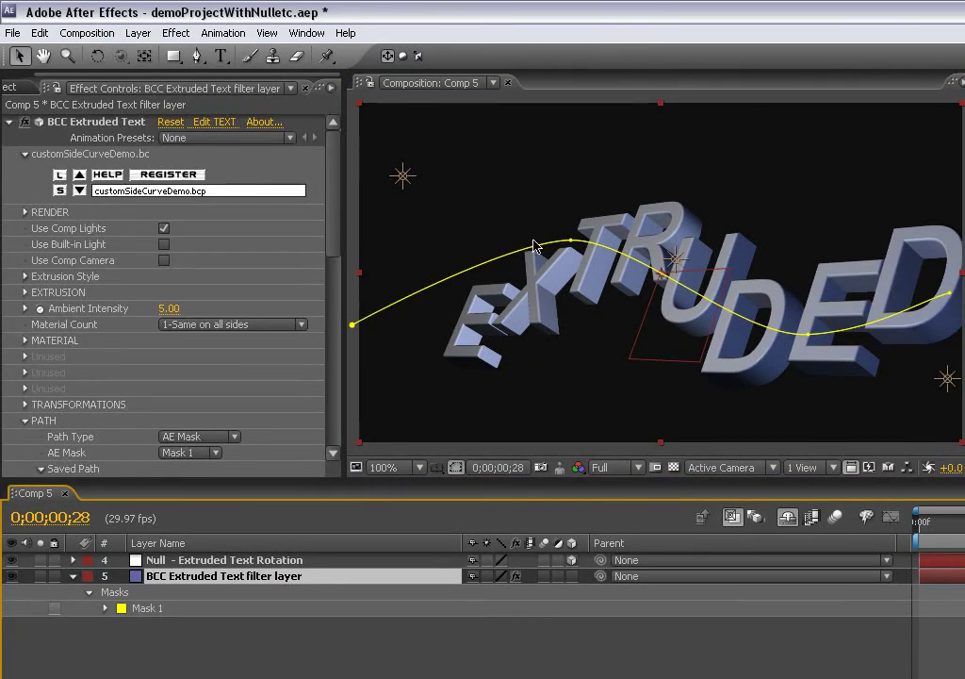
{"action": "left_click", "coordinate": [571, 243]}
{"action": "left_click", "coordinate": [571, 242]}
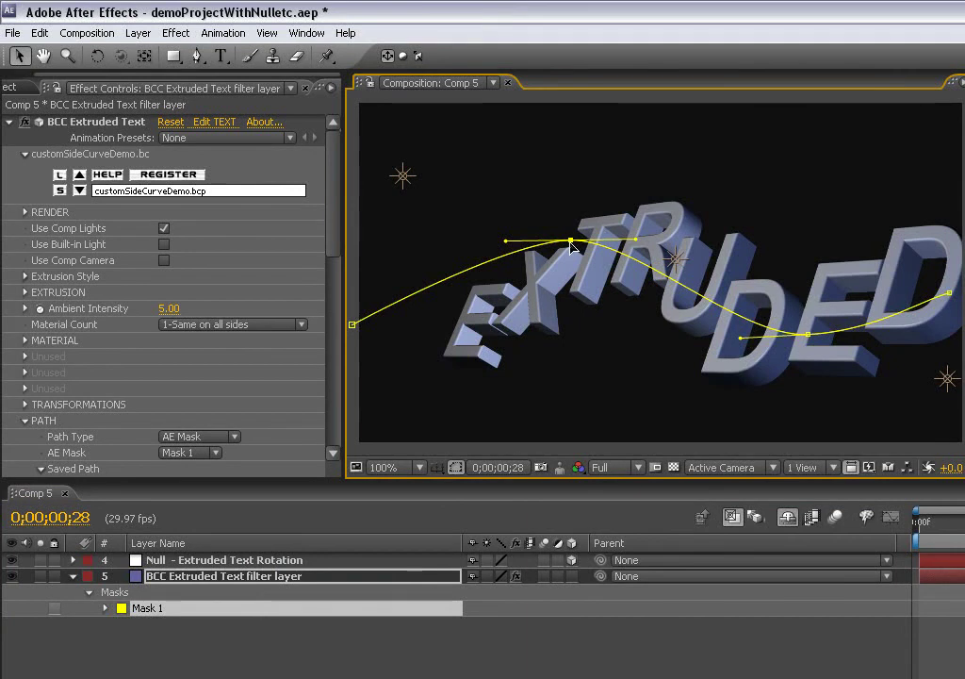
{"action": "left_click_drag", "start_coordinate": [571, 241], "coordinate": [543, 229]}
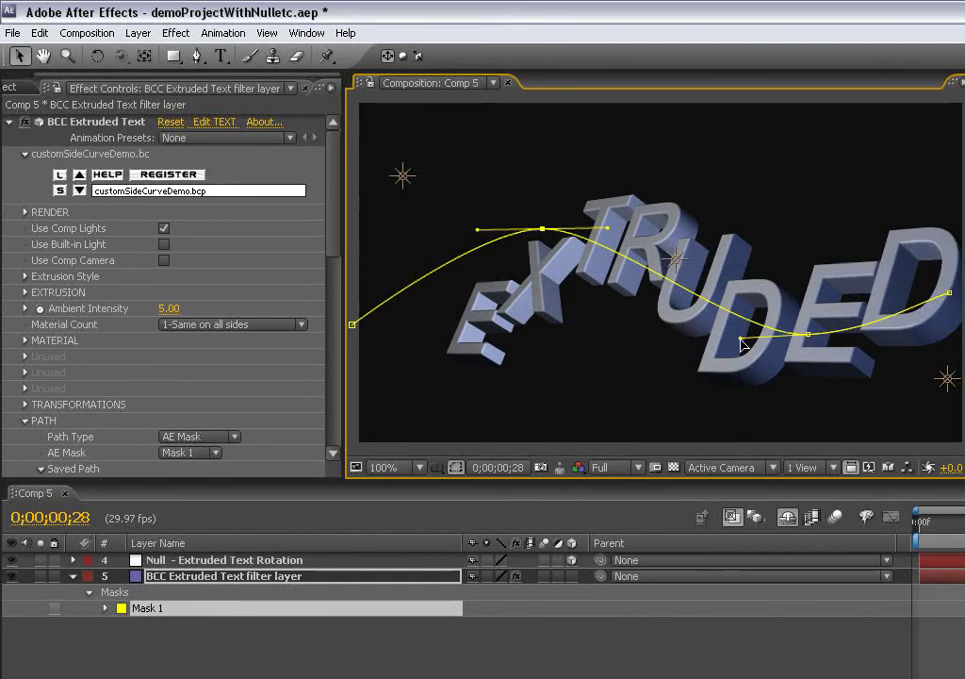
{"action": "left_click_drag", "start_coordinate": [723, 360], "coordinate": [700, 334]}
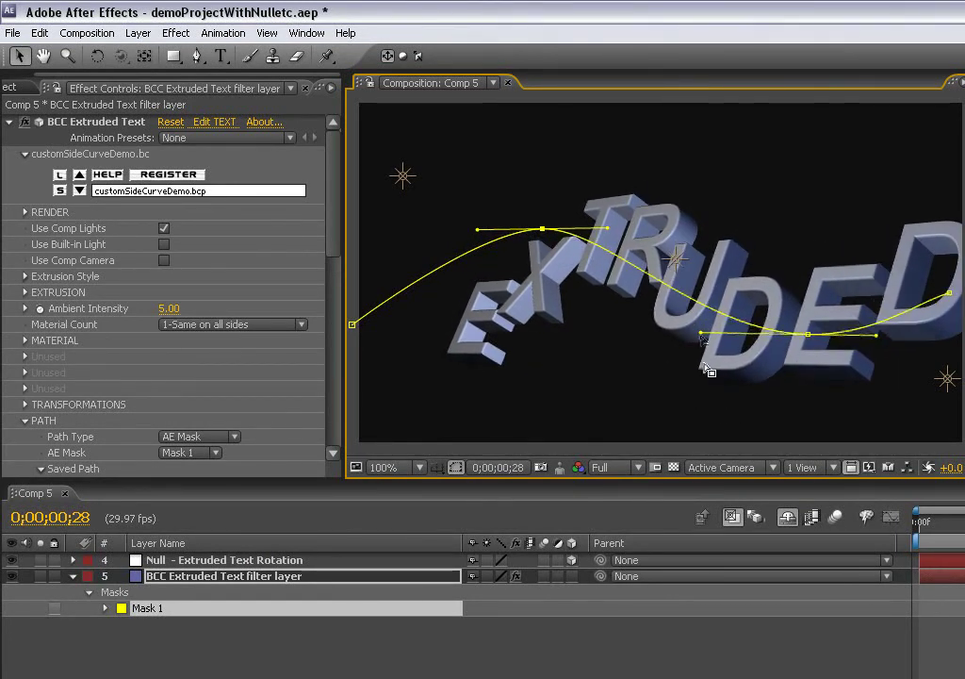